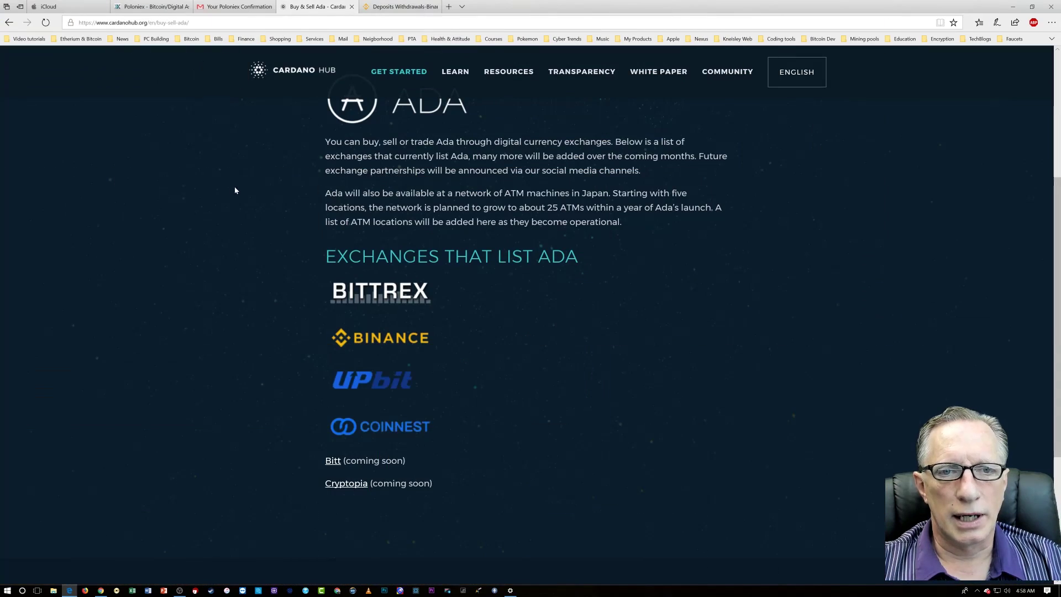
Step: Go to the Cardano Hub home page and scroll down to the Project, Ouroboros and Daedalus cards
scroll(234, 187, up, 5)
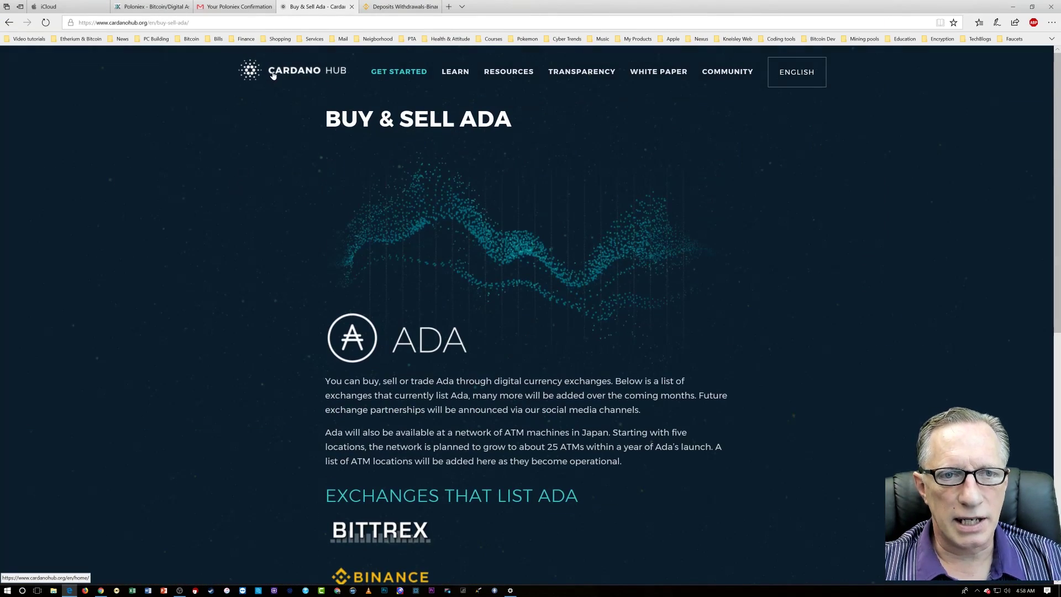
click(272, 75)
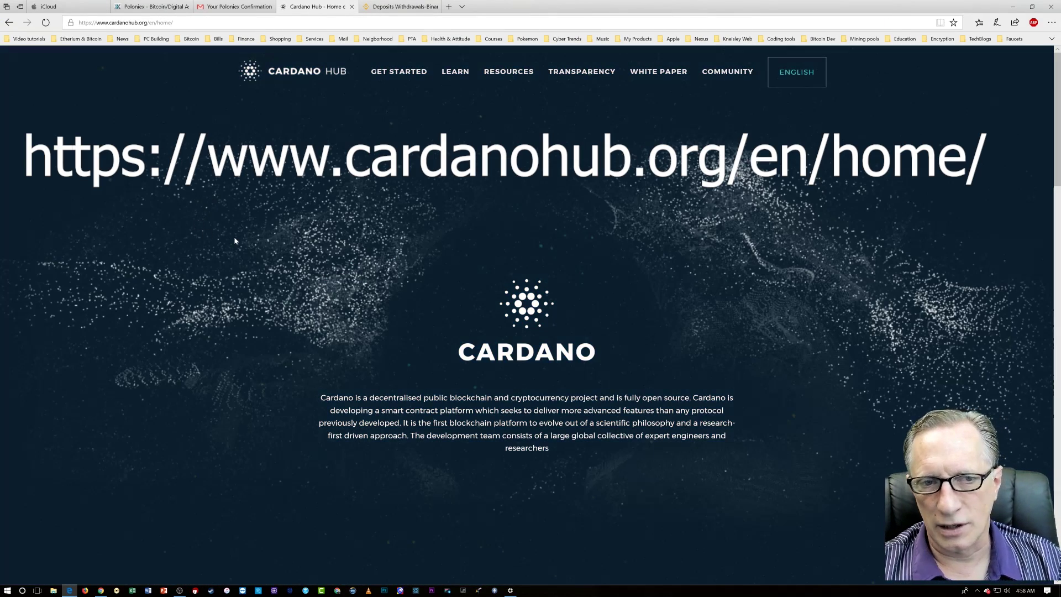
scroll(284, 273, down, 5)
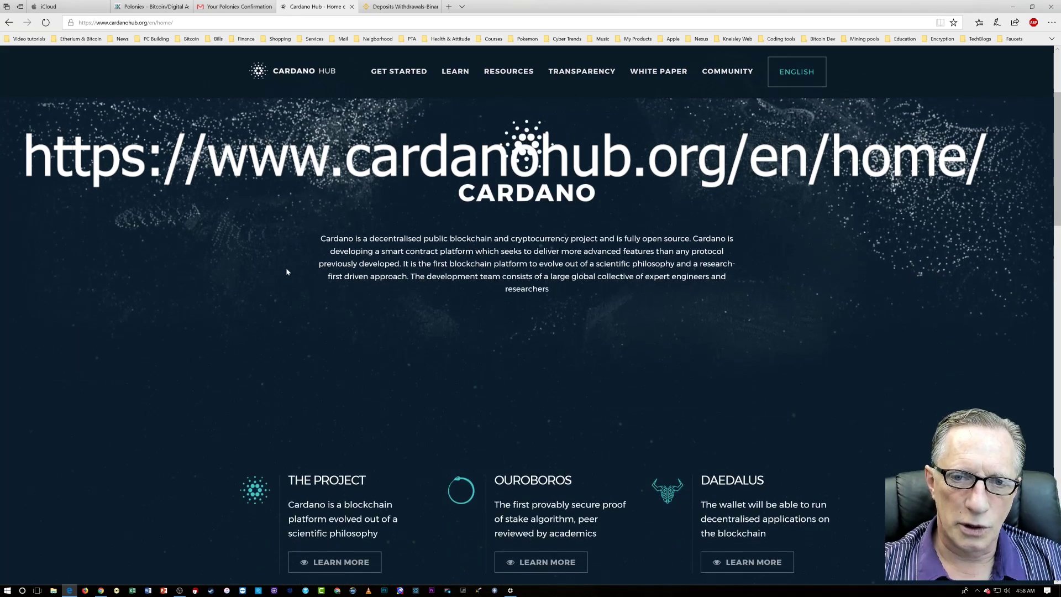
scroll(287, 272, up, 5)
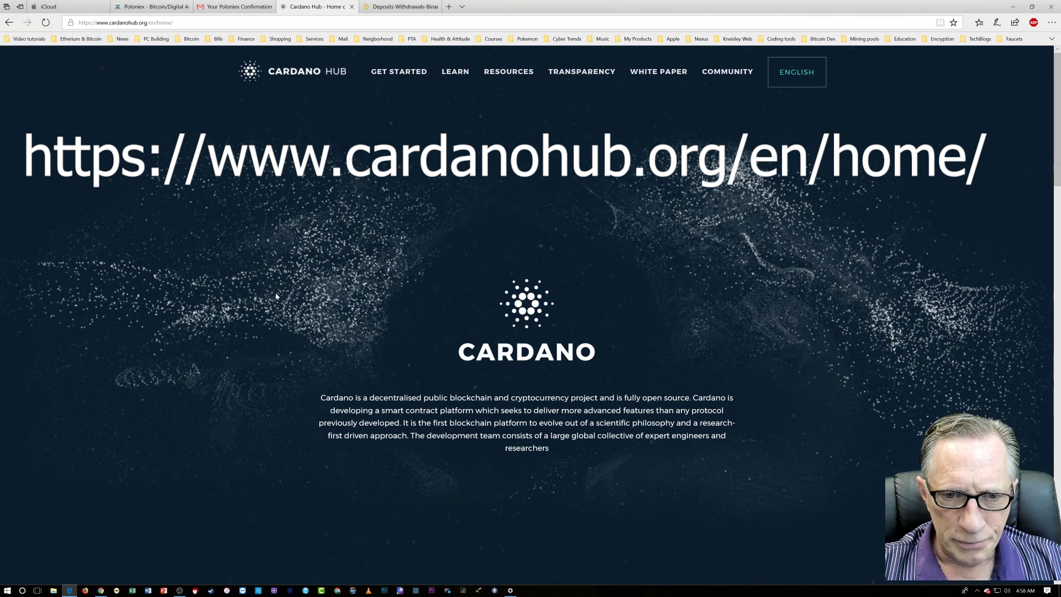
scroll(275, 296, down, 1)
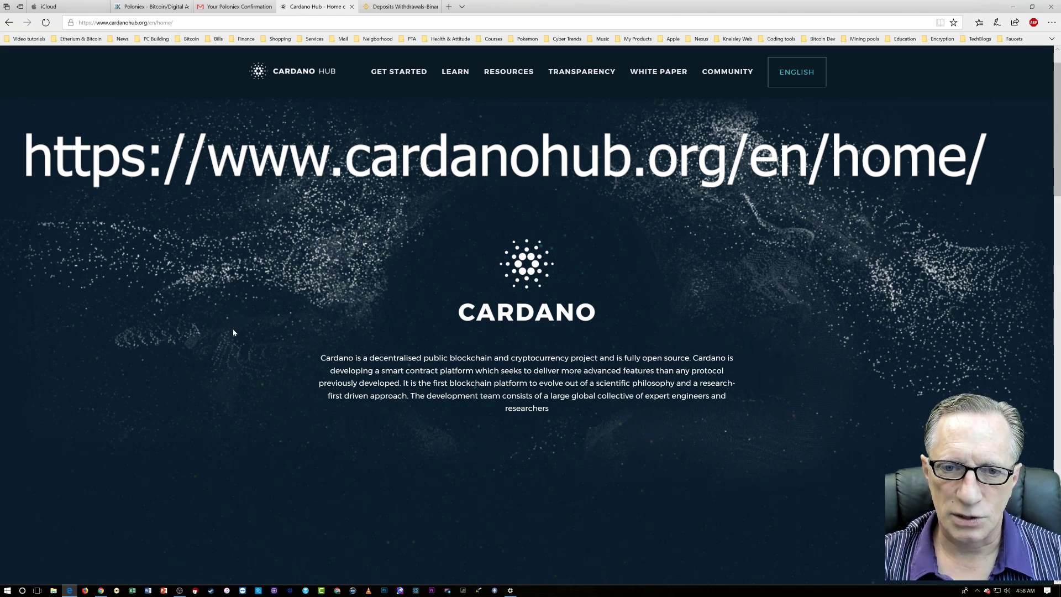
scroll(234, 317, down, 5)
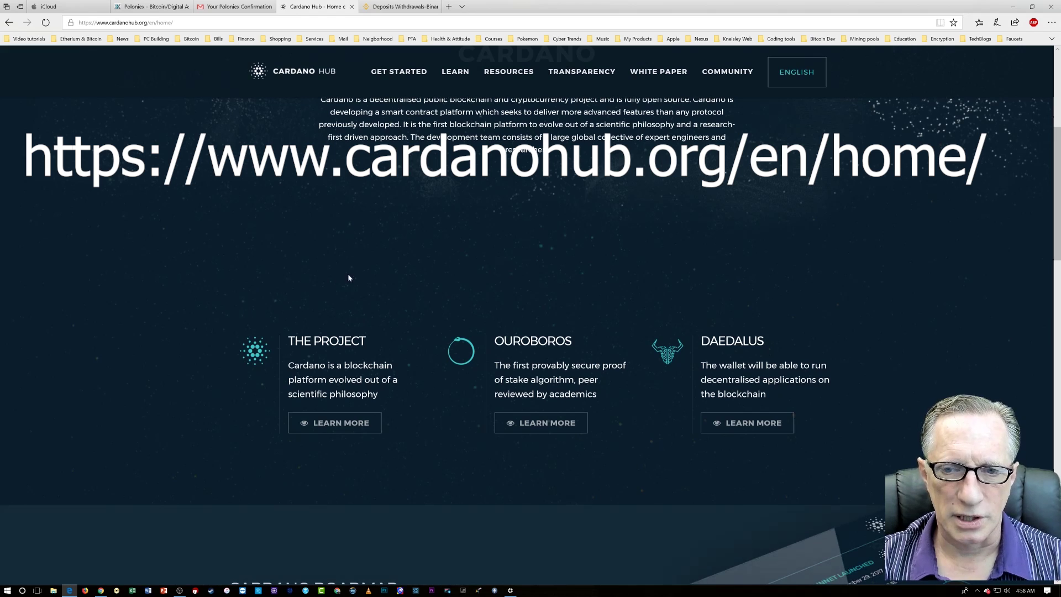
scroll(397, 264, down, 1)
scroll(378, 245, up, 2)
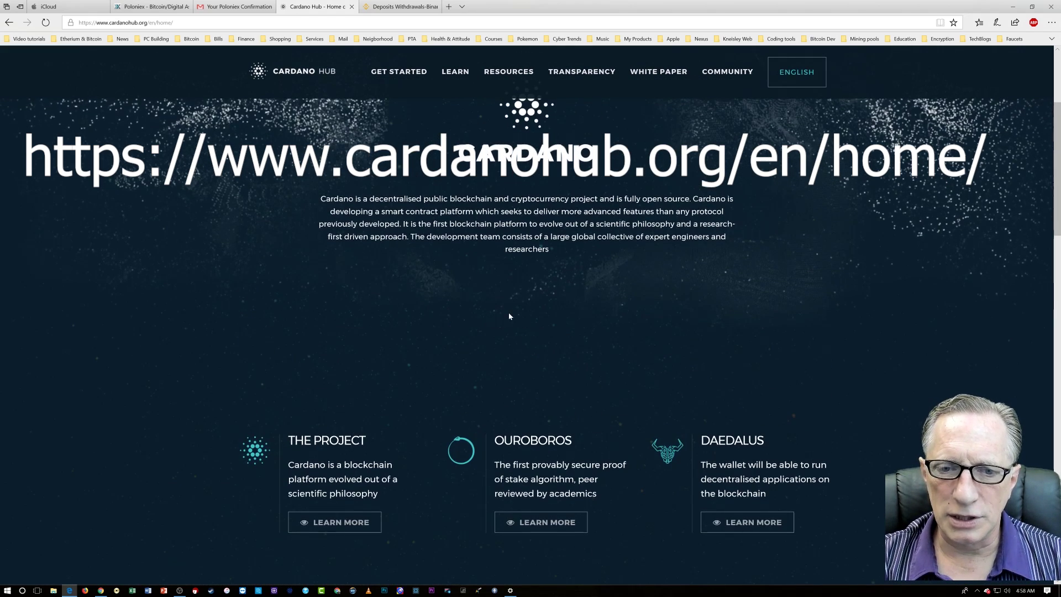
scroll(509, 316, down, 2)
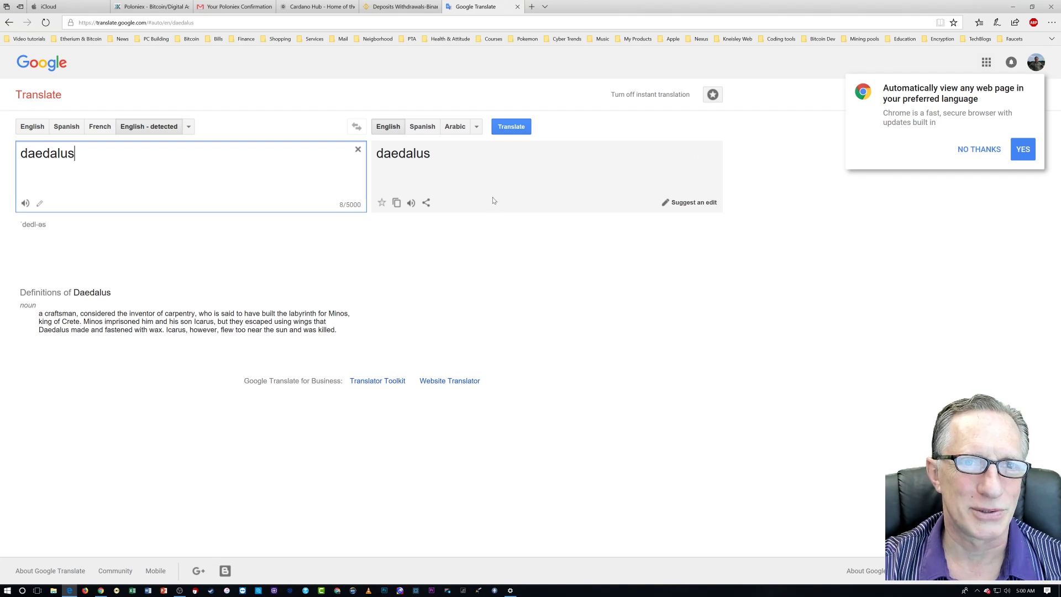
Step: From Cardano Hub's Daedalus card, go to the official Daedalus wallet website
click(343, 12)
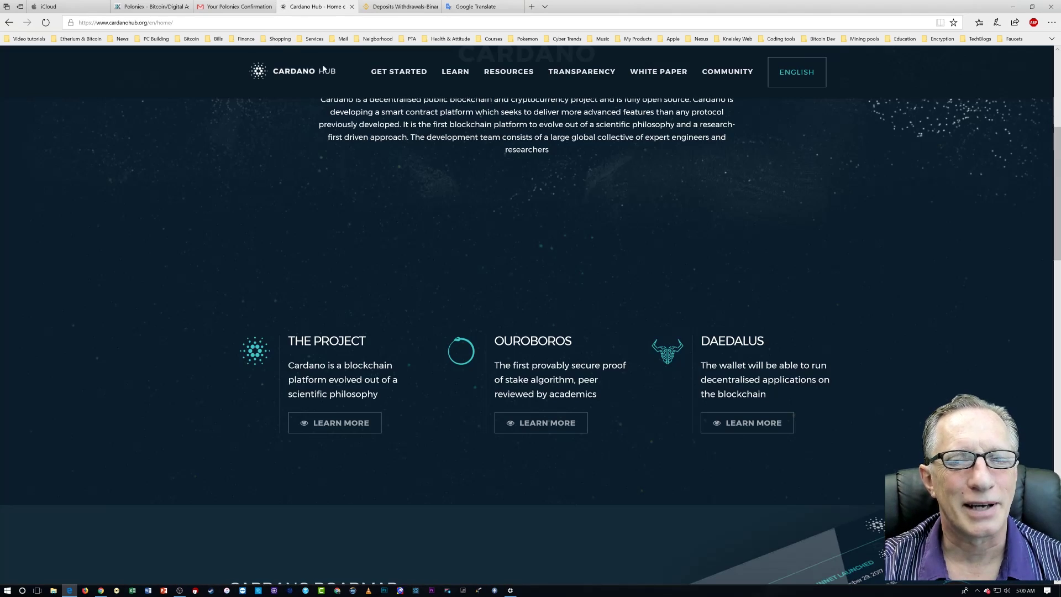
click(754, 422)
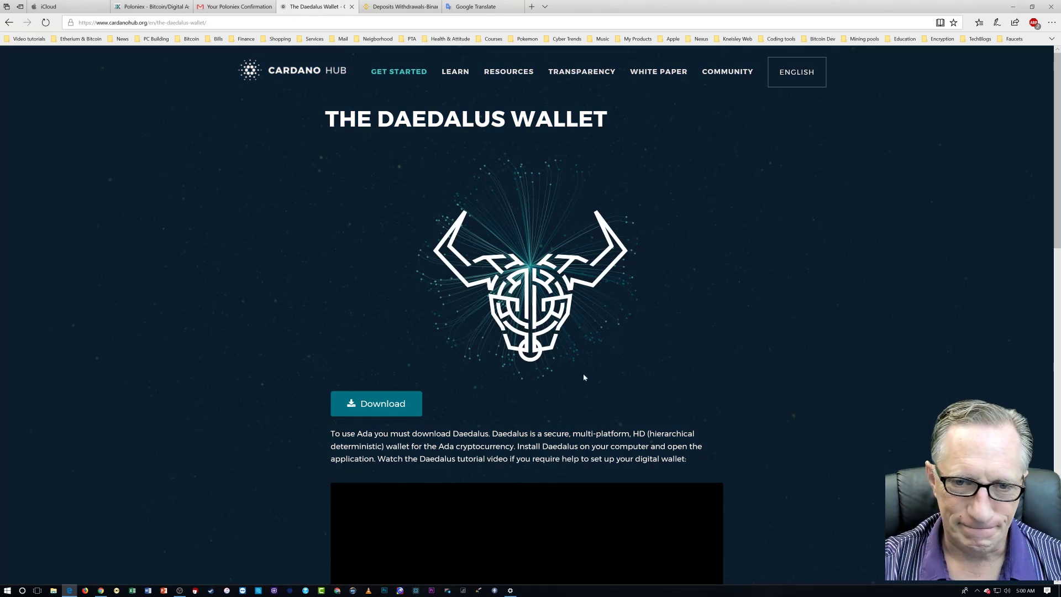
scroll(393, 309, down, 3)
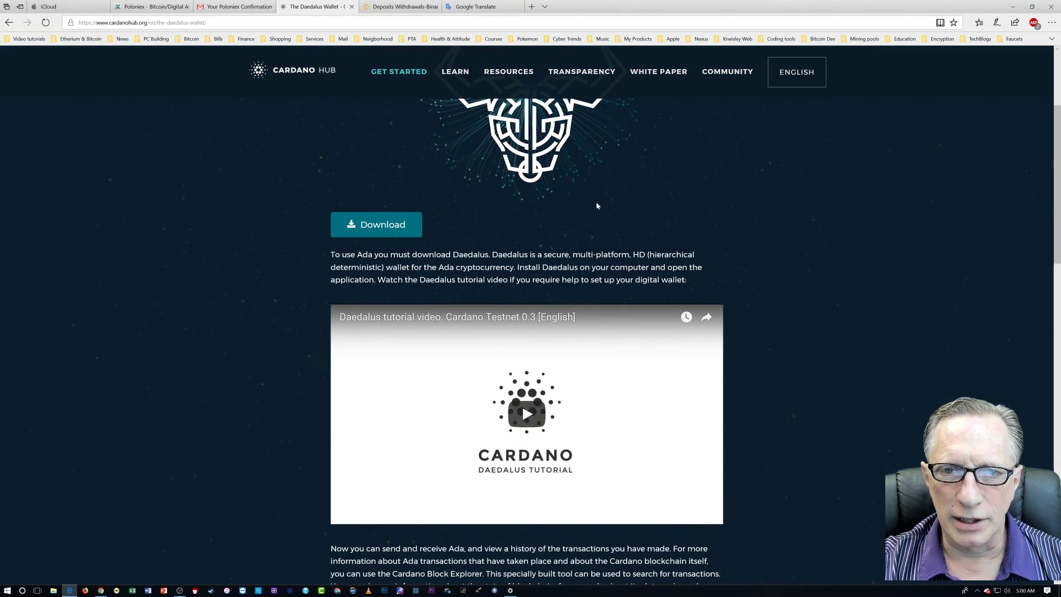
scroll(281, 288, up, 2)
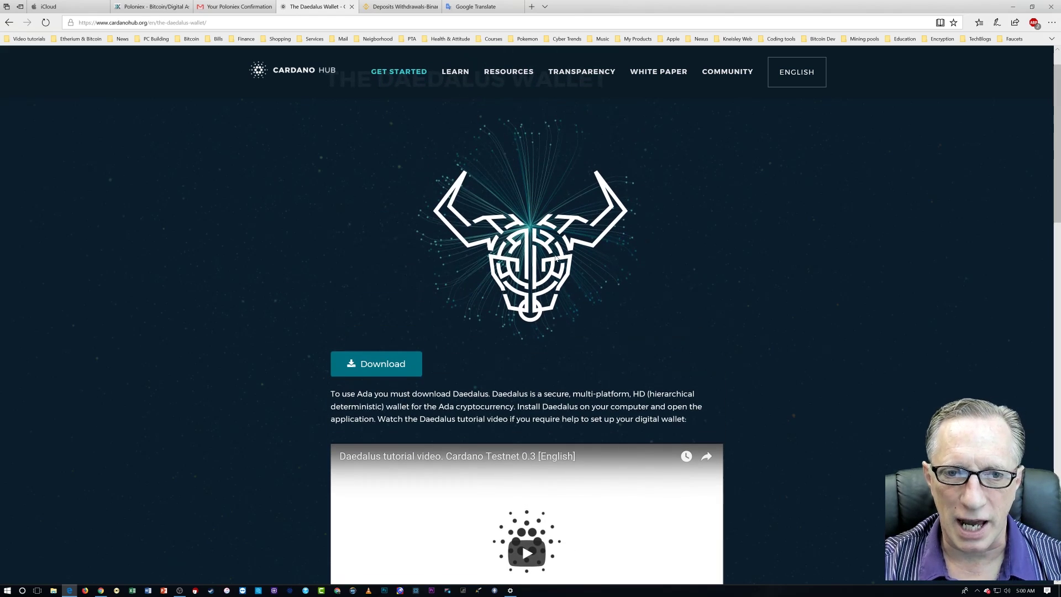
click(376, 369)
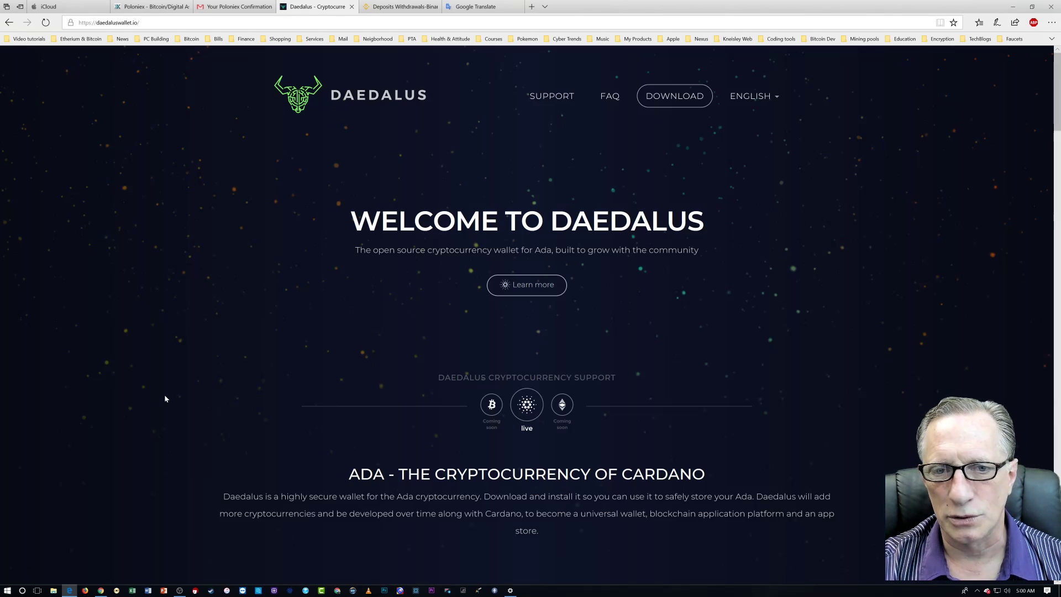
Step: Start downloading the Windows 64-bit installer, daedalus-win64-1.0.3769.0-installer.exe
scroll(672, 375, down, 3)
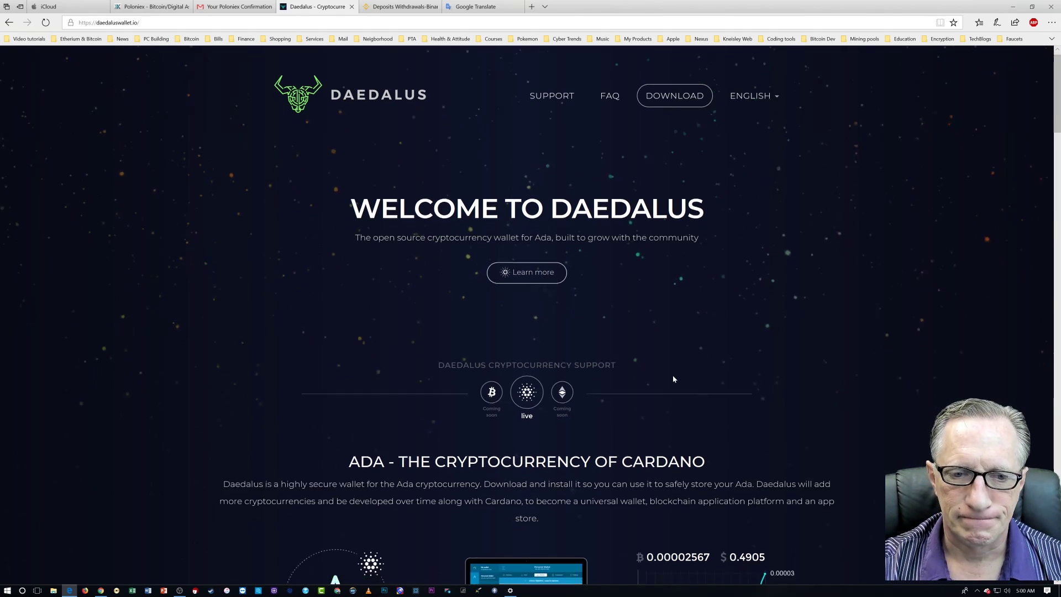
scroll(746, 261, up, 3)
click(674, 94)
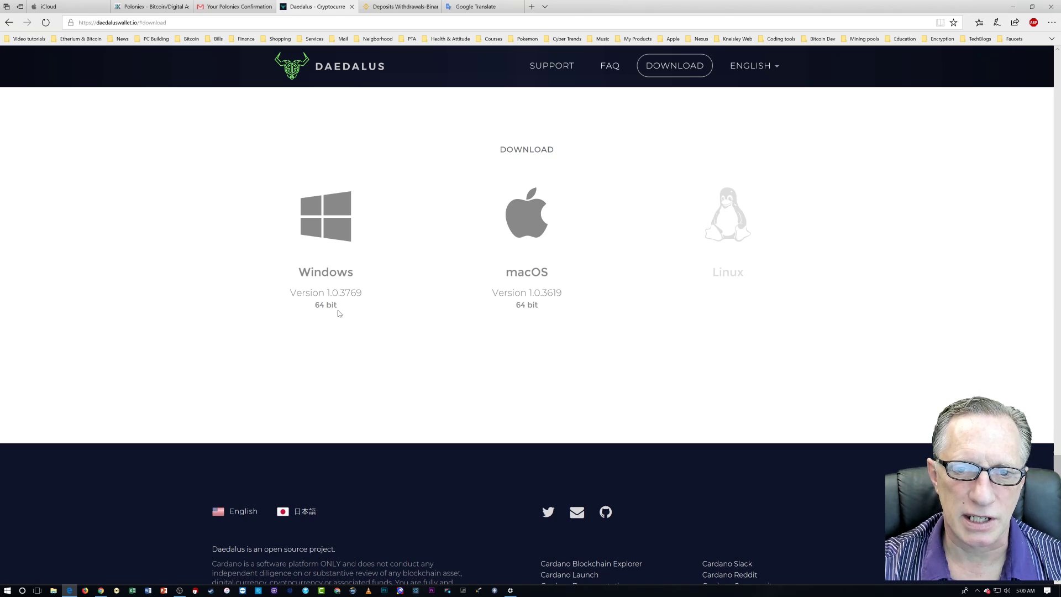
click(323, 223)
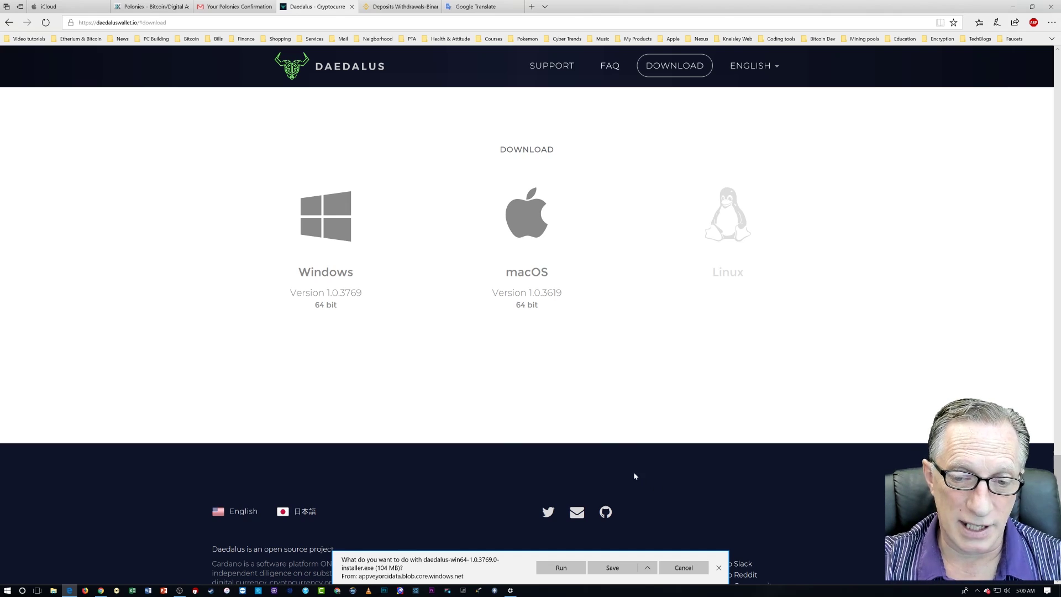
Step: Choose Save as for the installer and create a new folder named Cardanao in Downloads
click(647, 568)
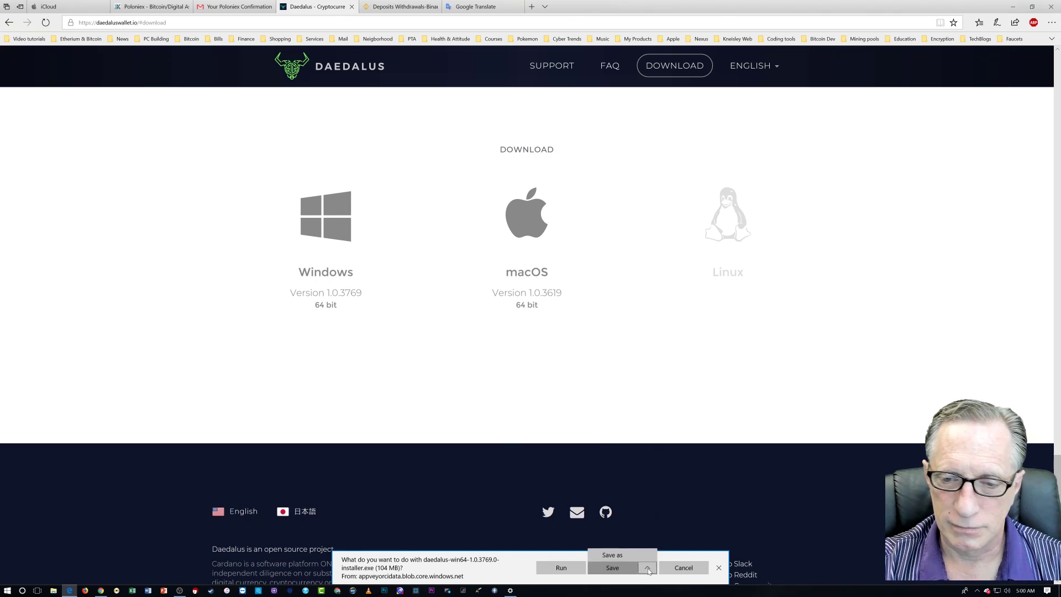
click(612, 554)
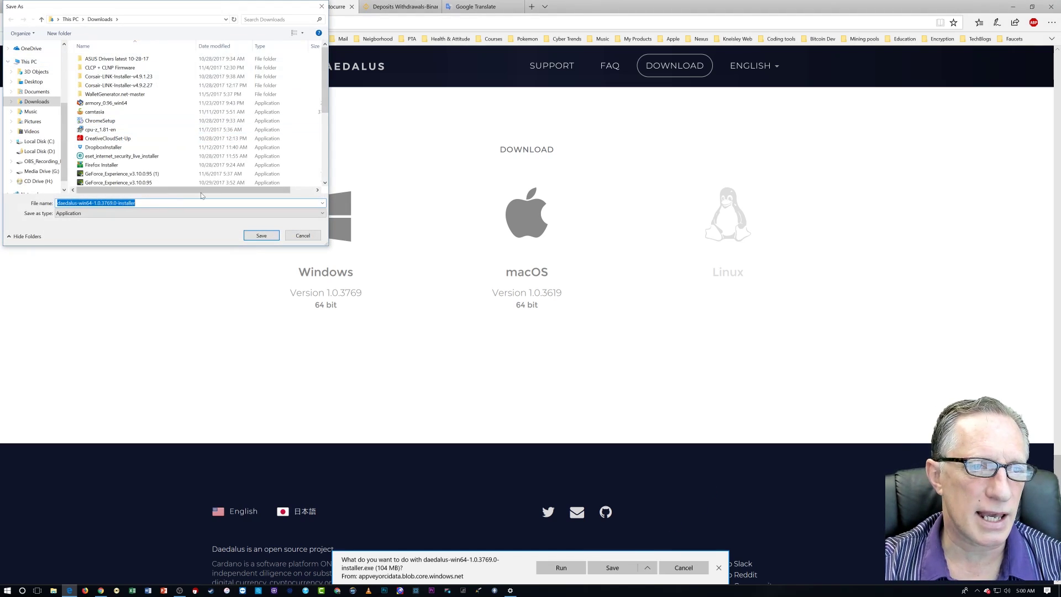
mouse_move(326, 87)
mouse_down()
mouse_move(330, 161)
mouse_move(327, 77)
mouse_up()
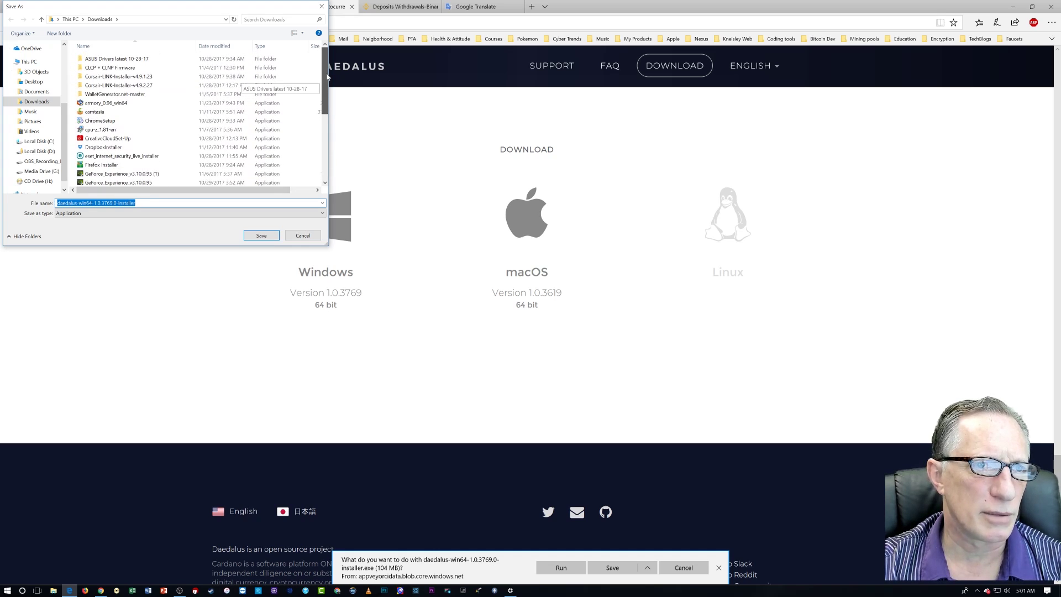
click(59, 33)
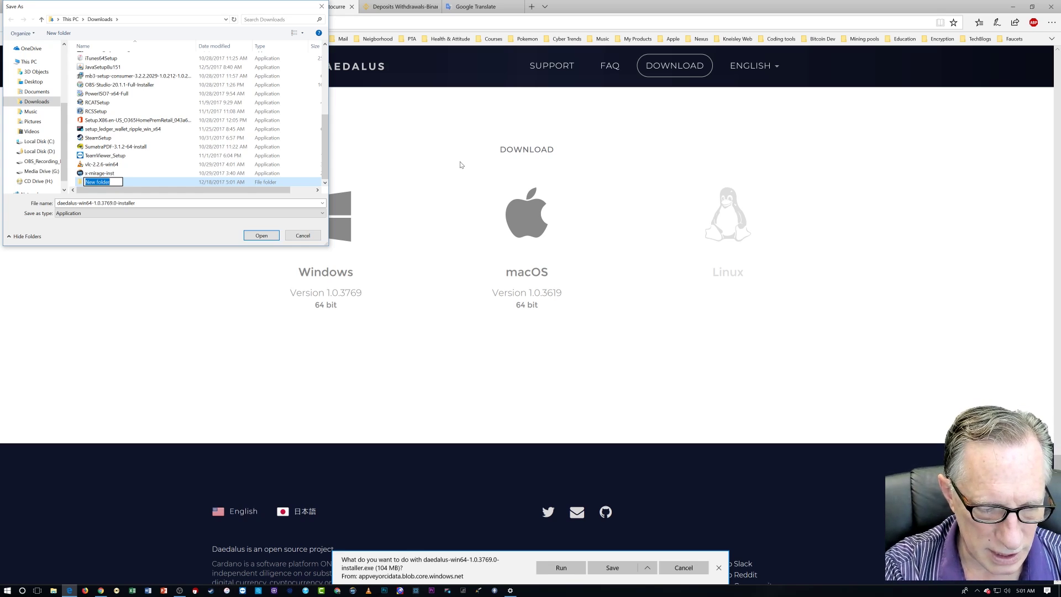
text(Cardanao)
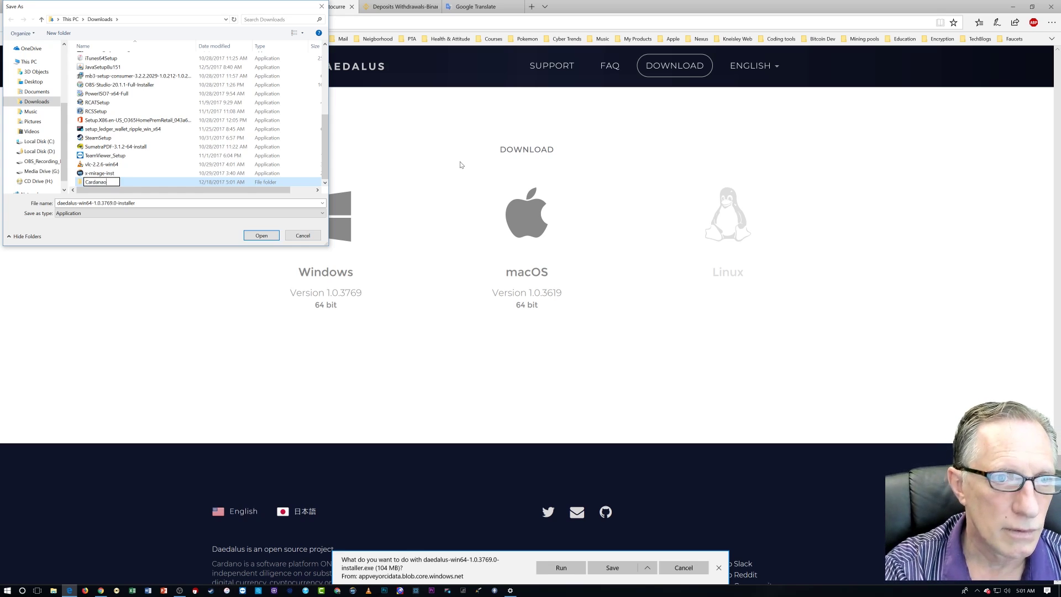
key(Return)
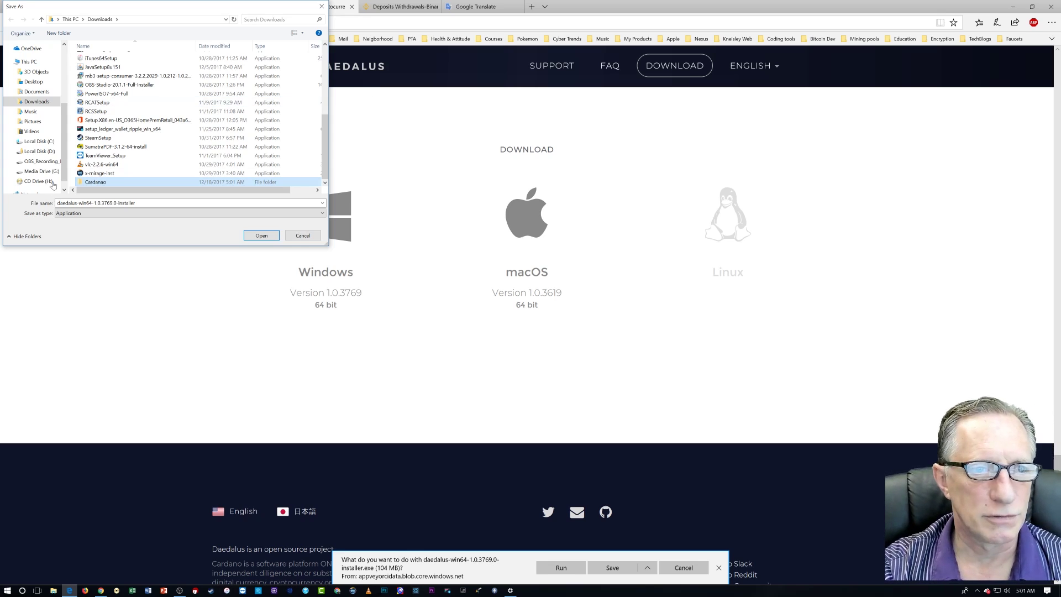
Step: Save the installer into the Cardanao folder and confirm the download has finished
double_click(102, 184)
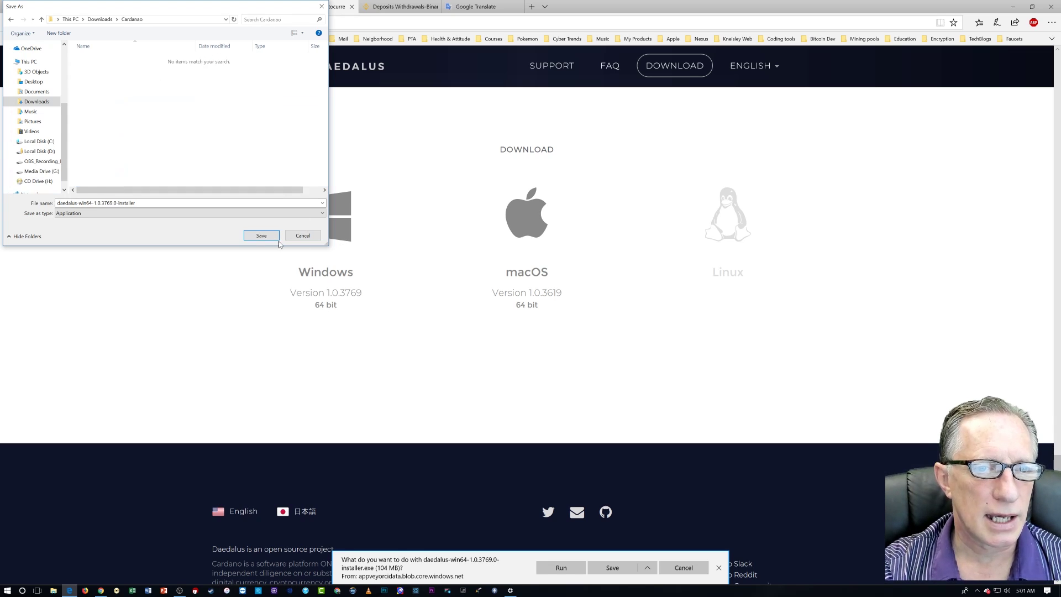
click(261, 235)
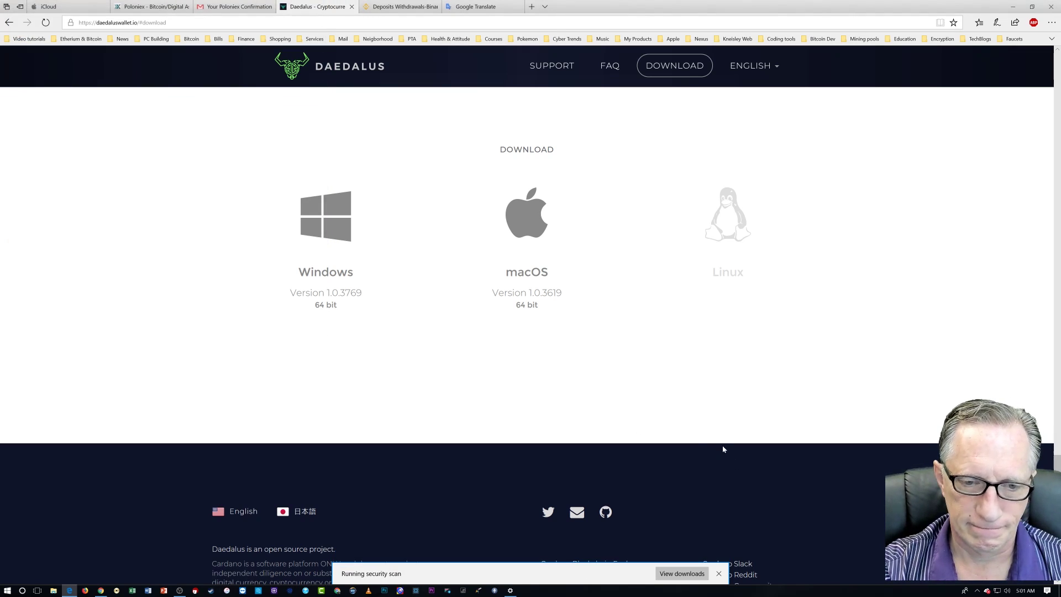
click(682, 573)
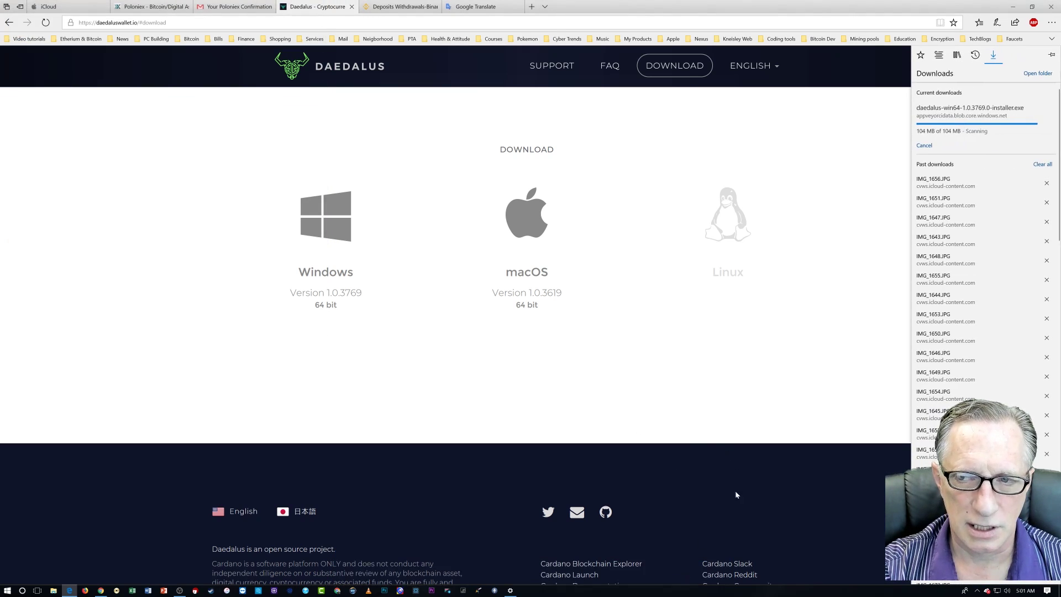
click(651, 478)
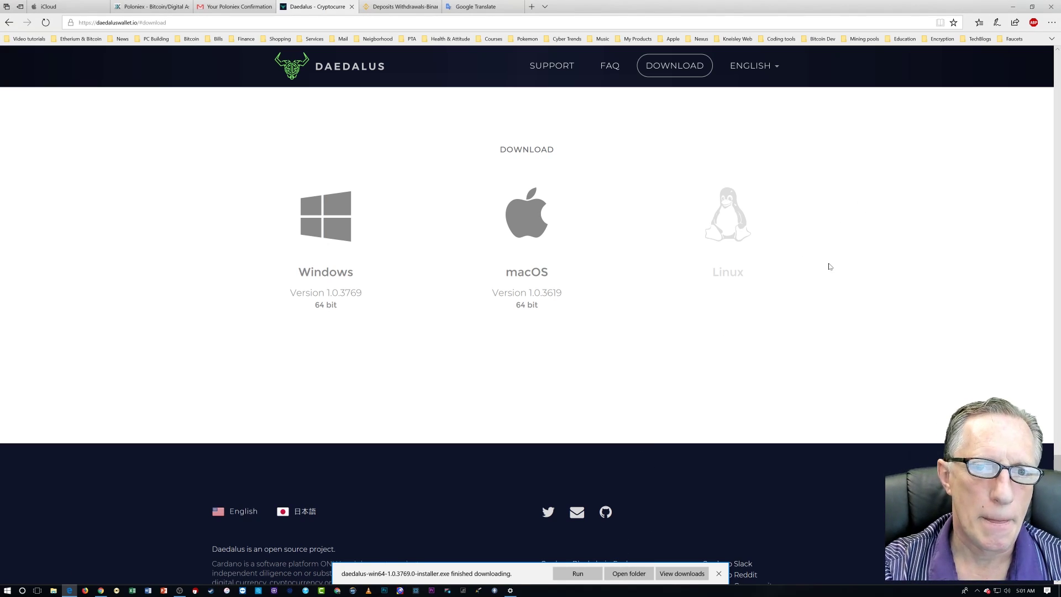
Step: Run the Daedalus 1.0.3769.0 installer from the Cardanao folder to completion, then close the folder
click(627, 573)
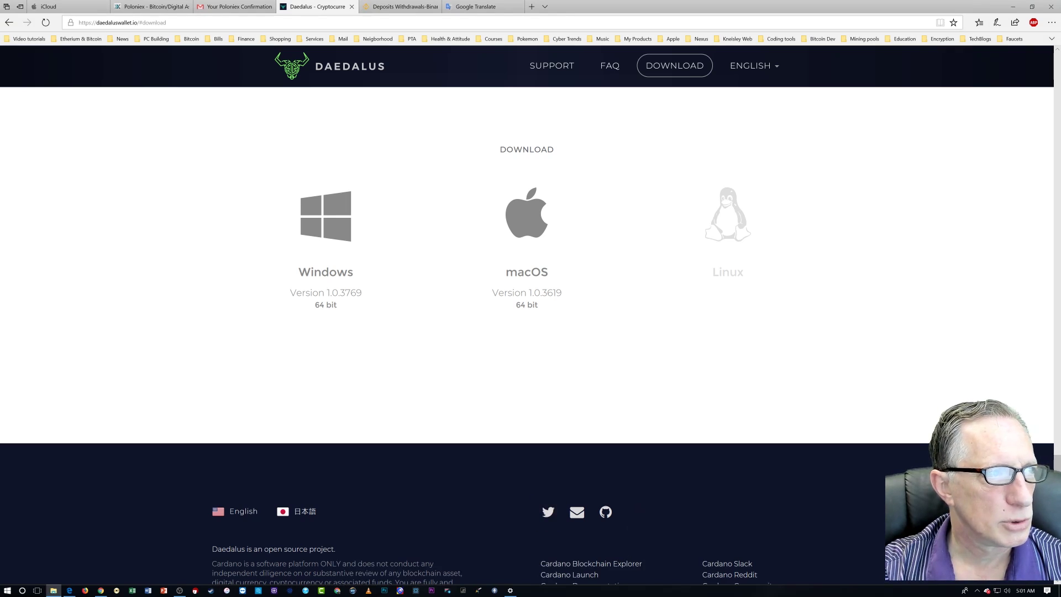
drag(632, 161, 537, 107)
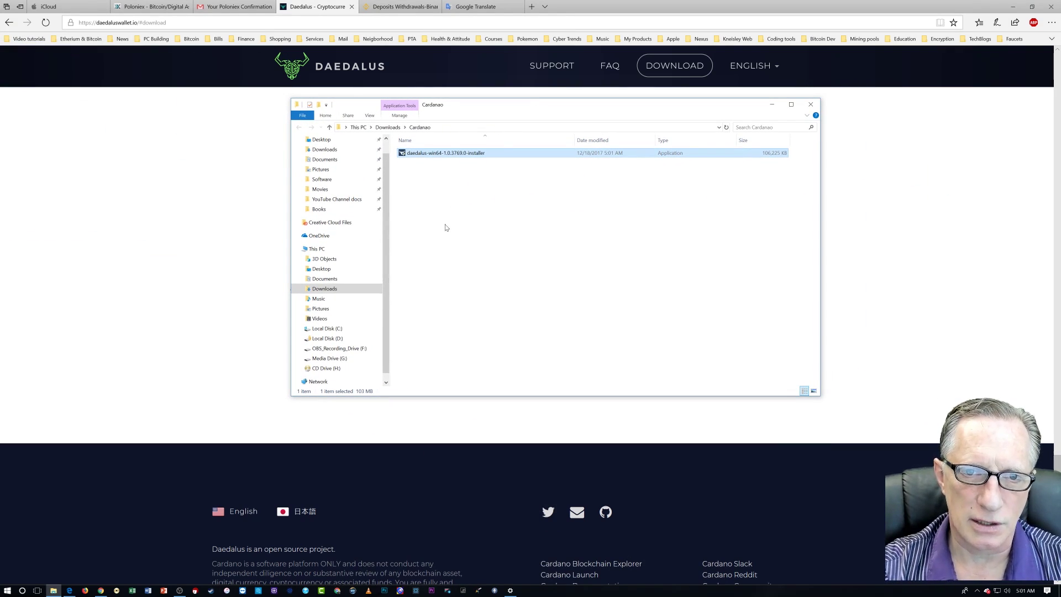
double_click(429, 154)
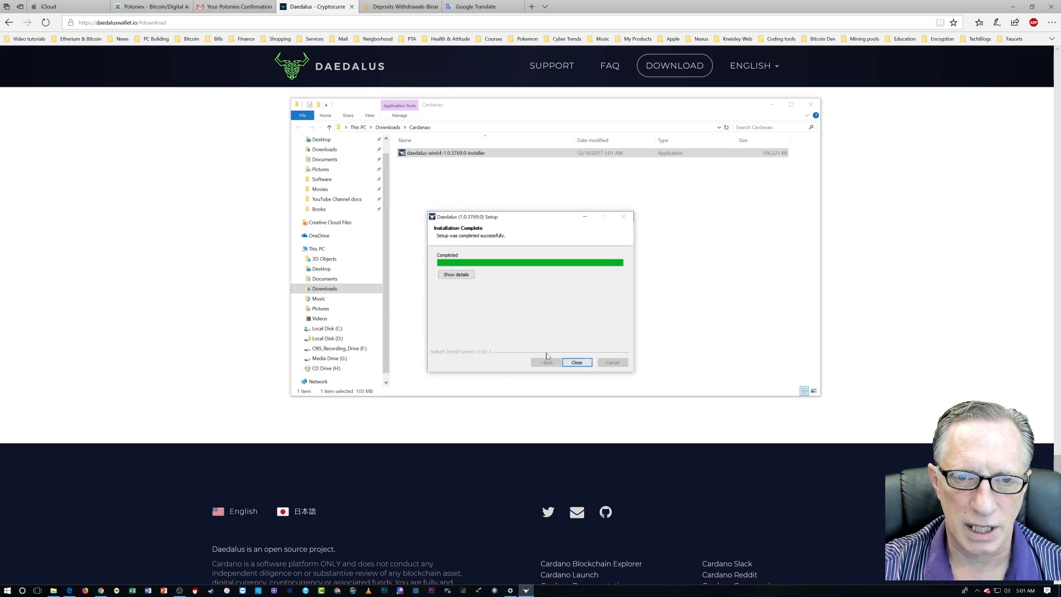
click(581, 365)
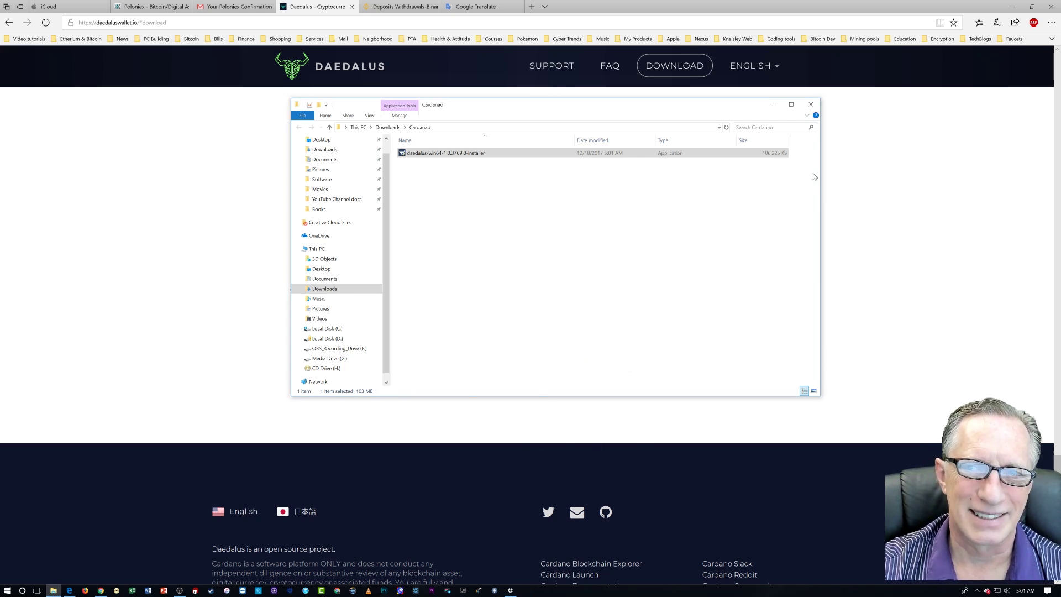
click(811, 104)
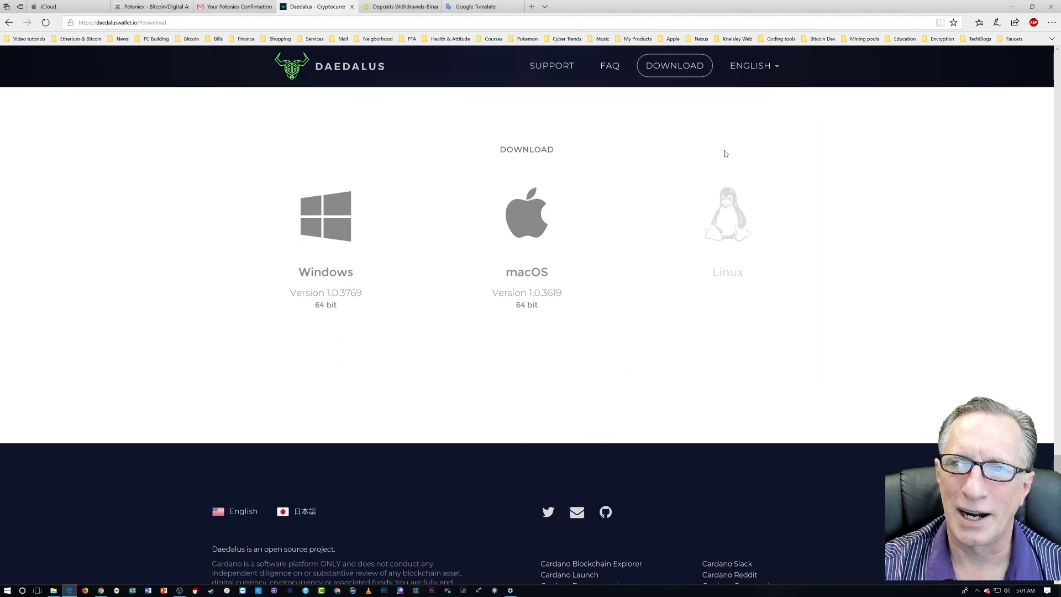
Step: Minimize both browser windows, launch Daedalus from the desktop, and start adding a wallet
click(1010, 6)
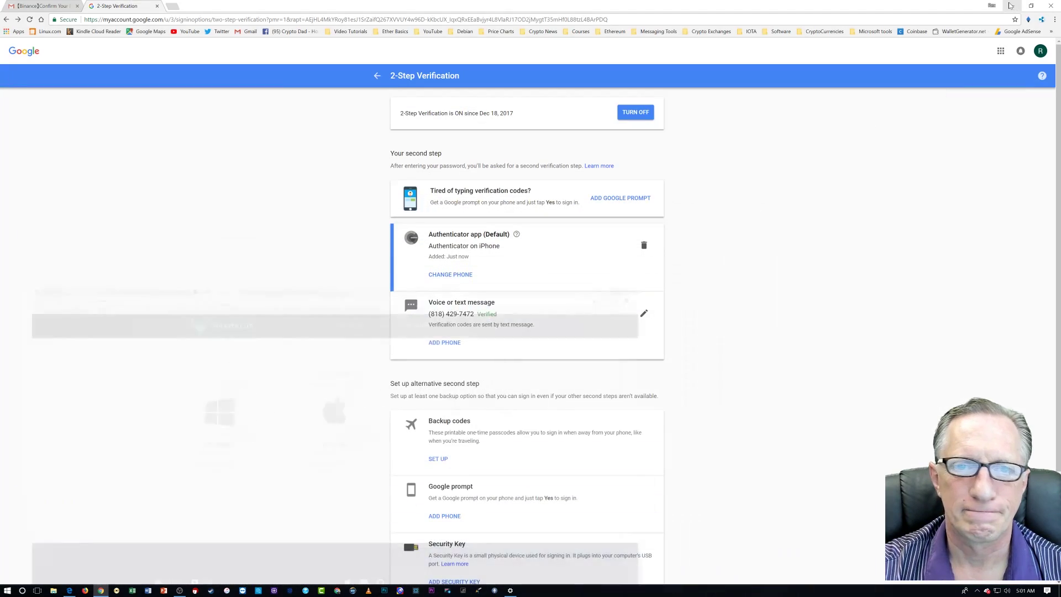
click(1010, 6)
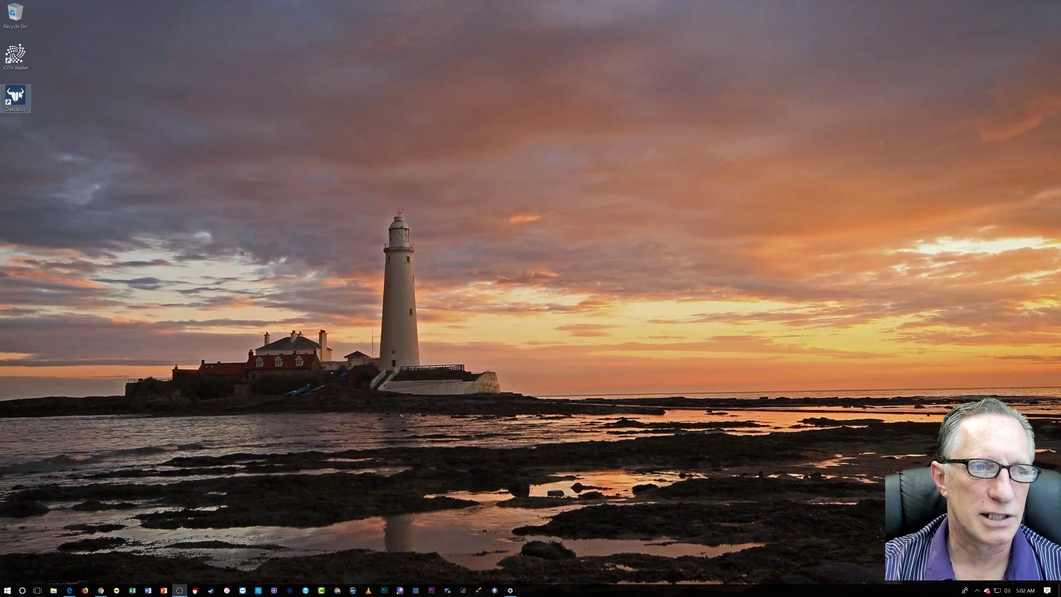
double_click(19, 95)
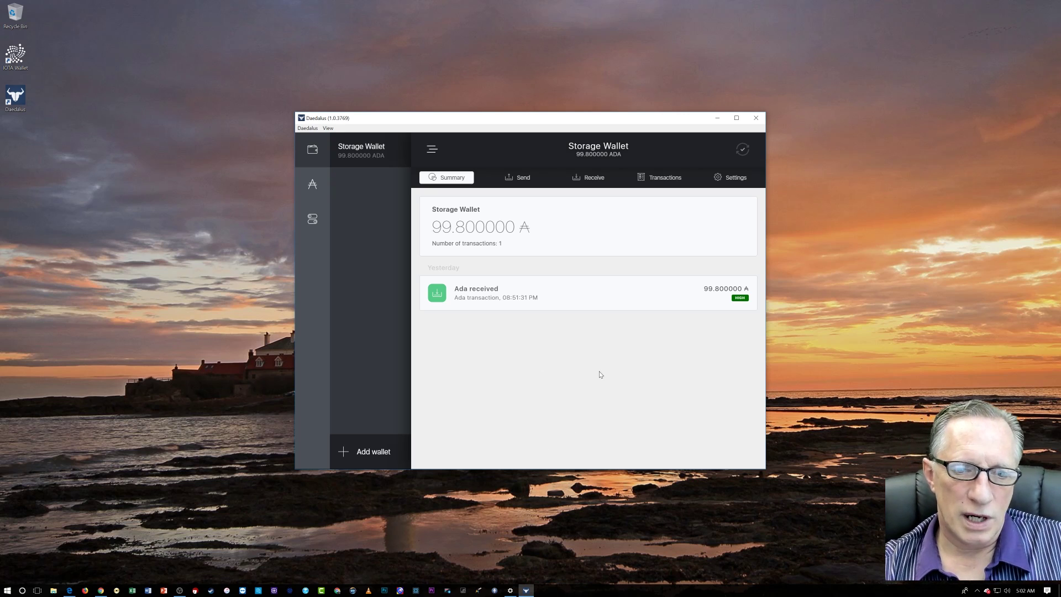
click(367, 453)
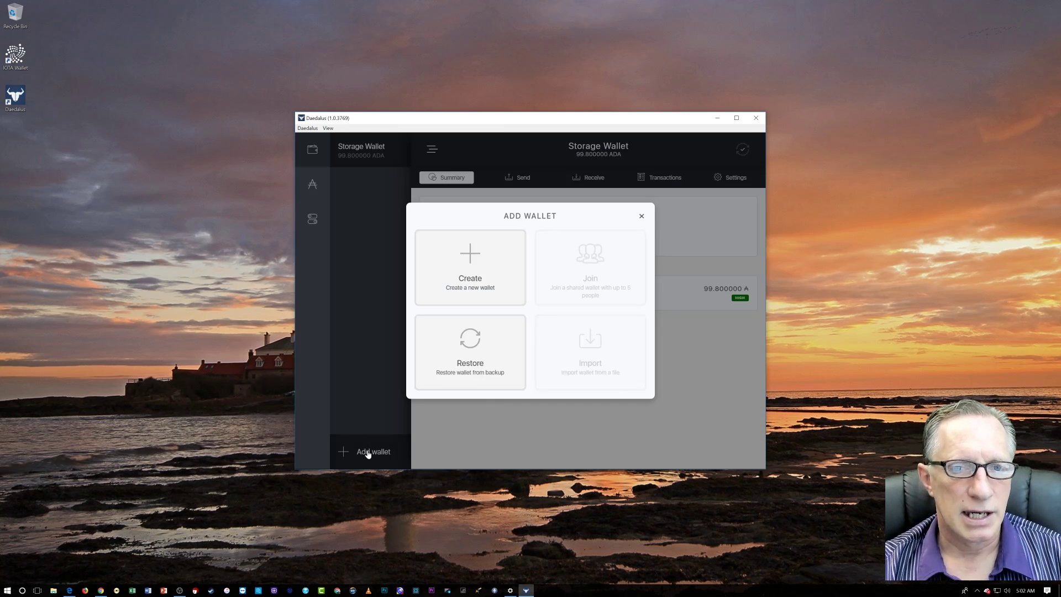
Step: Choose to create a new wallet and name it 'Trading Wallet'
click(471, 265)
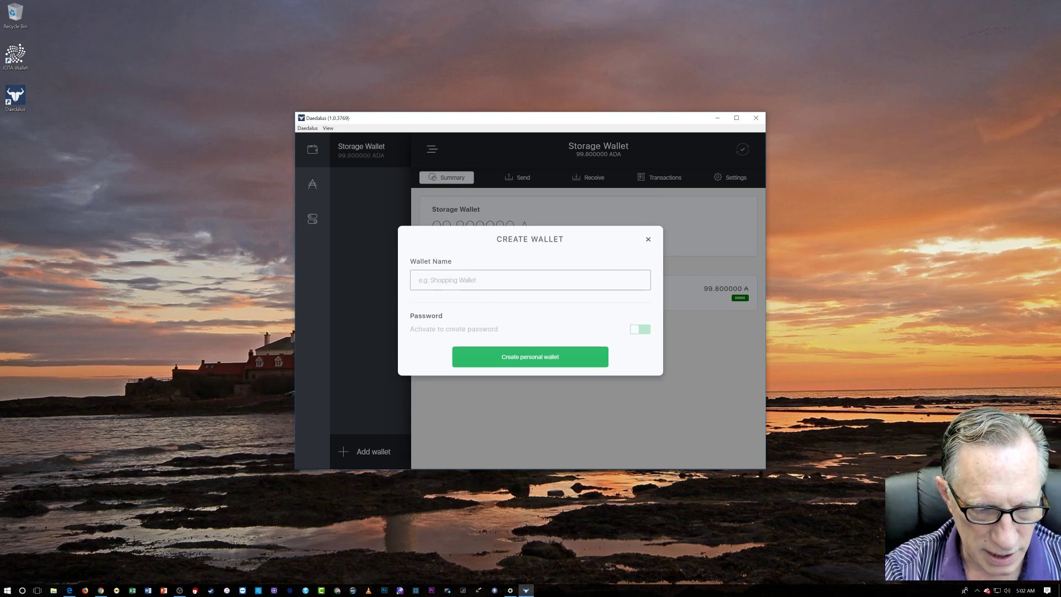
text(Trading)
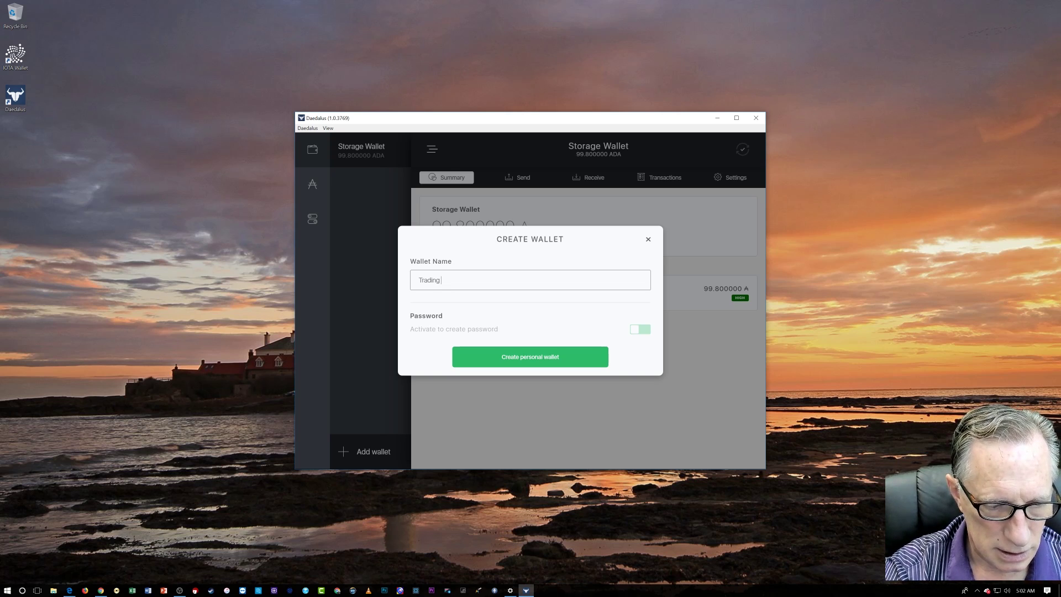
text(Wallet)
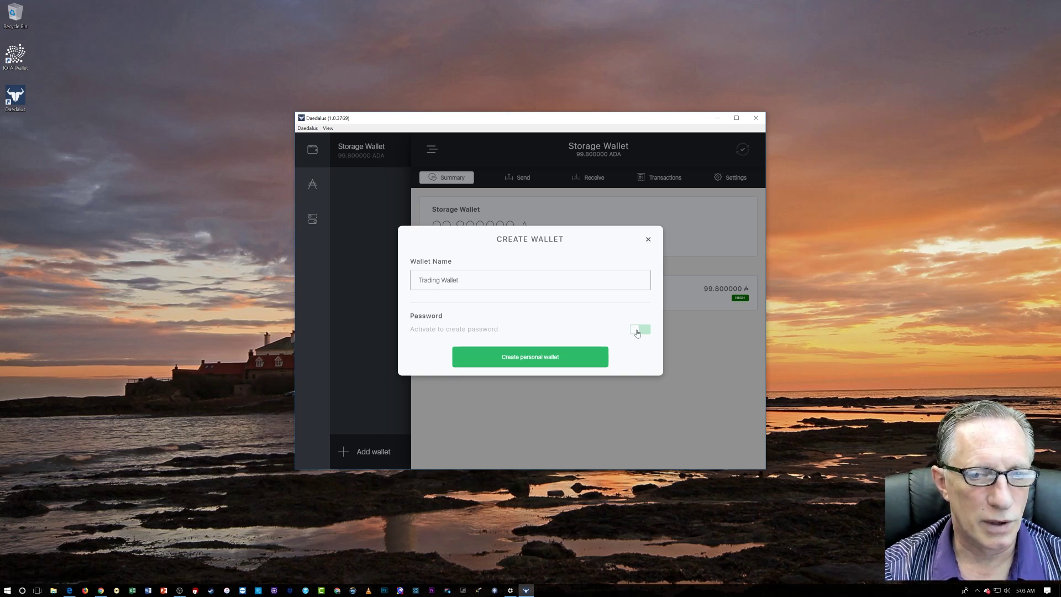
Step: Turn on password protection and enter the wallet password in both fields
click(637, 331)
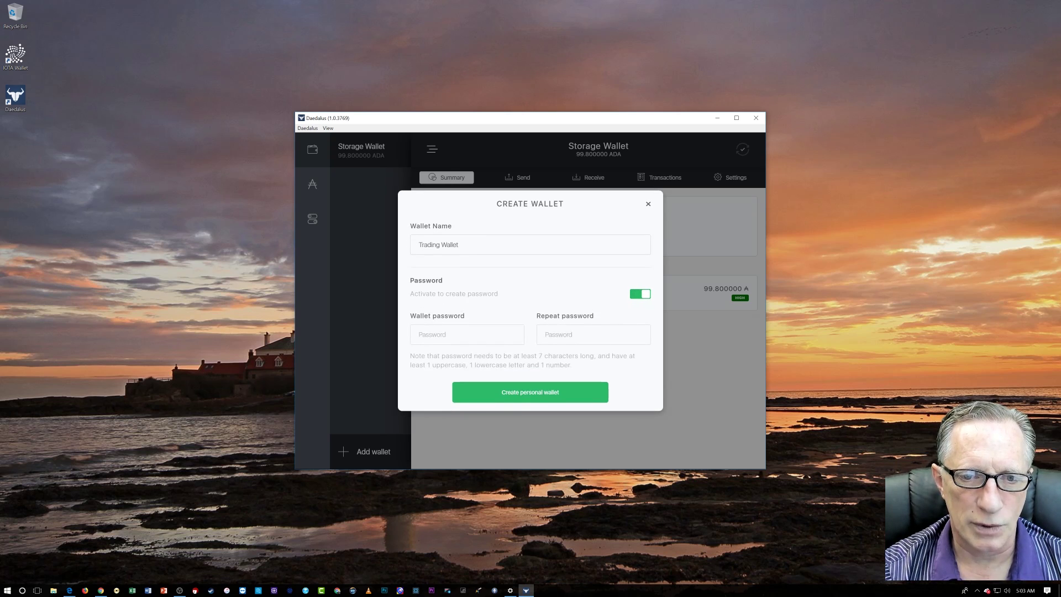
click(419, 334)
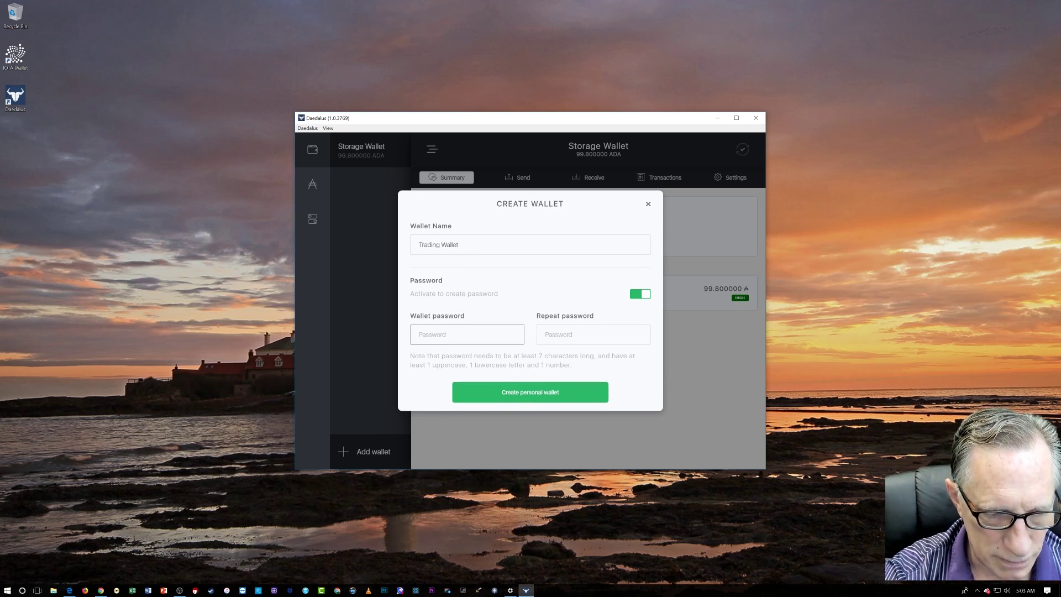
text(••••••••••••)
key(Tab)
text(••••••••••••)
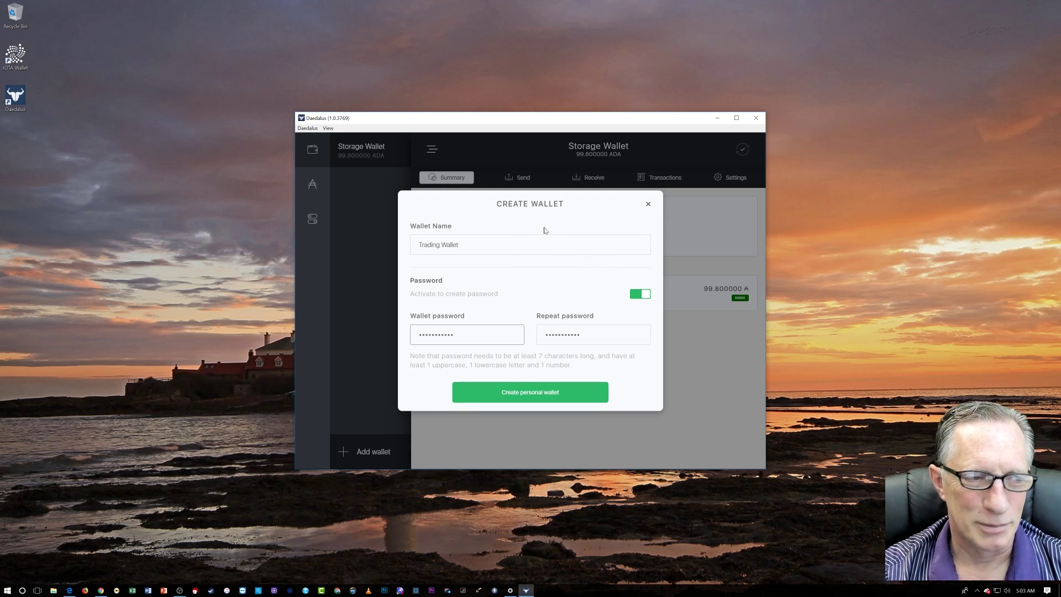
Step: Create the personal wallet, accept the privacy notice, and confirm the 12-word phrase was written down
click(543, 397)
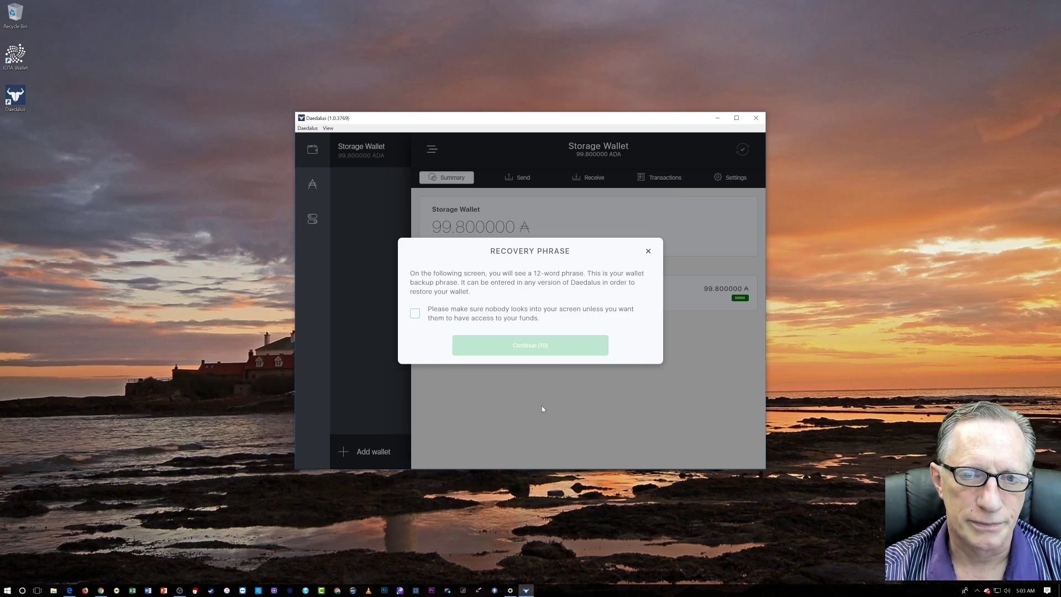
click(415, 314)
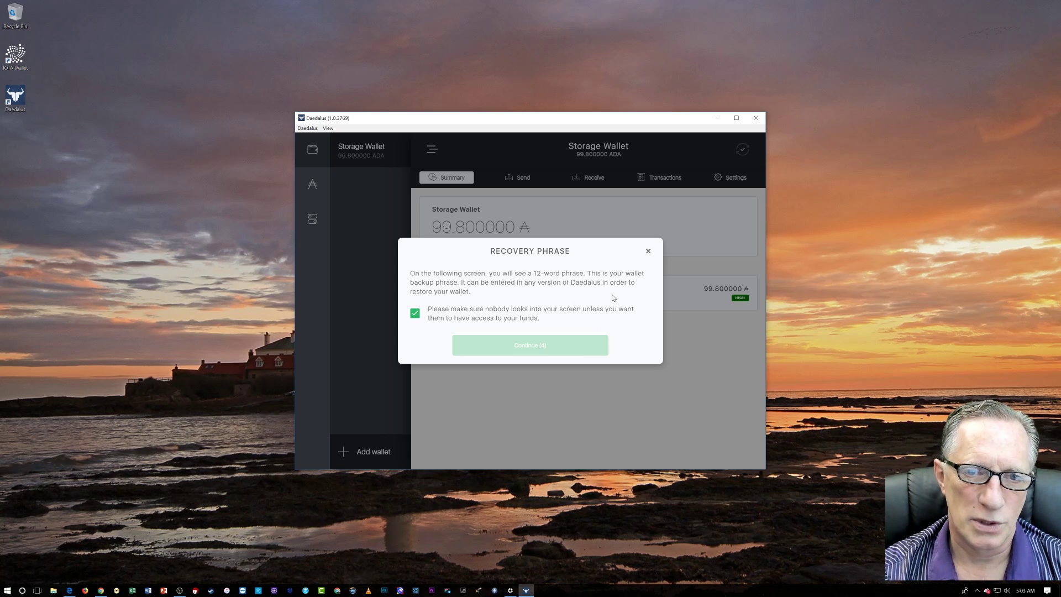
drag(562, 250, 557, 250)
click(603, 251)
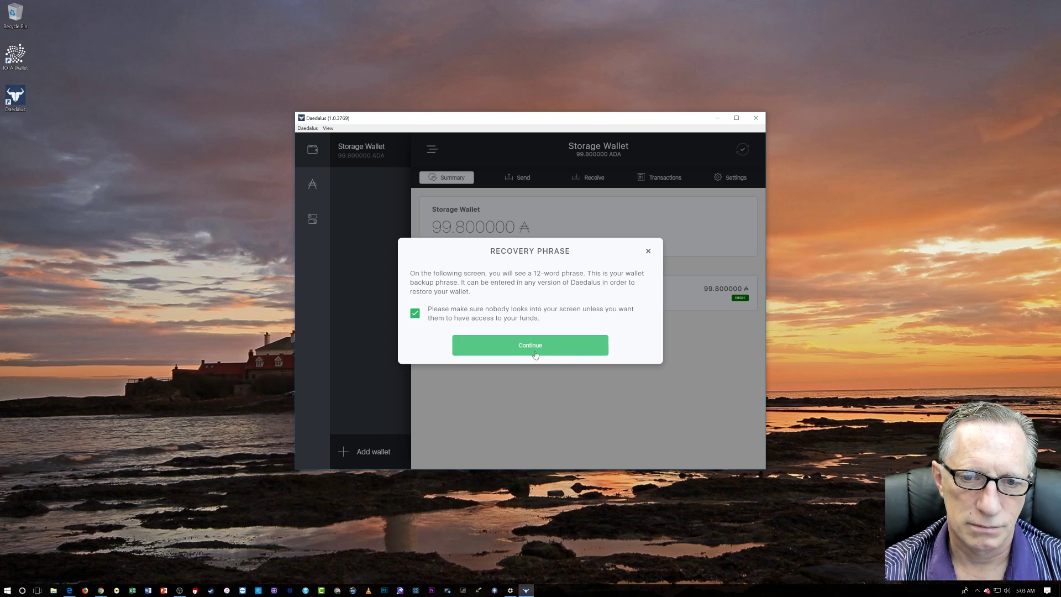
click(532, 348)
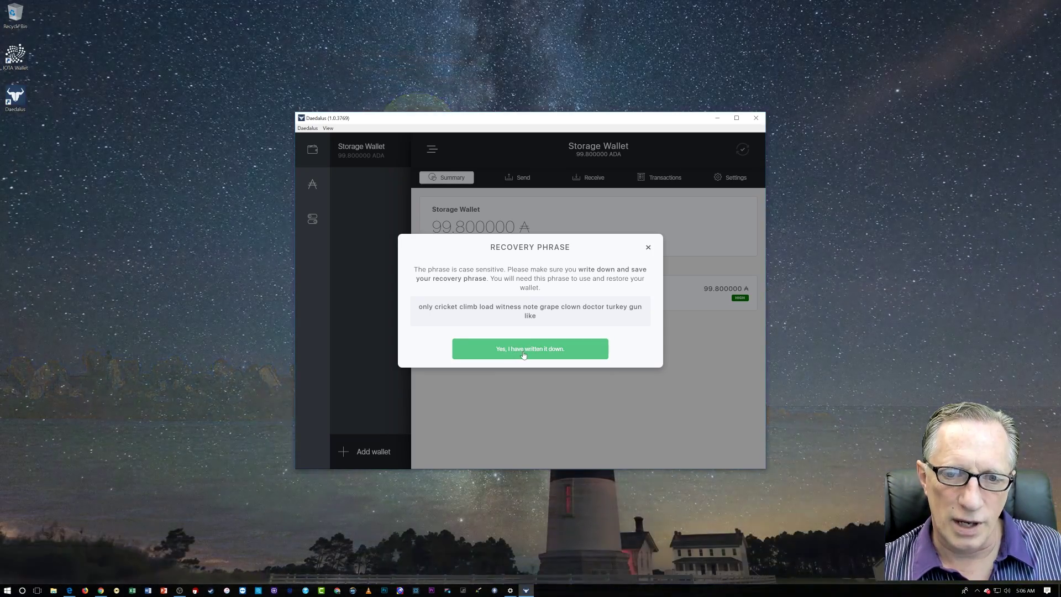
click(520, 350)
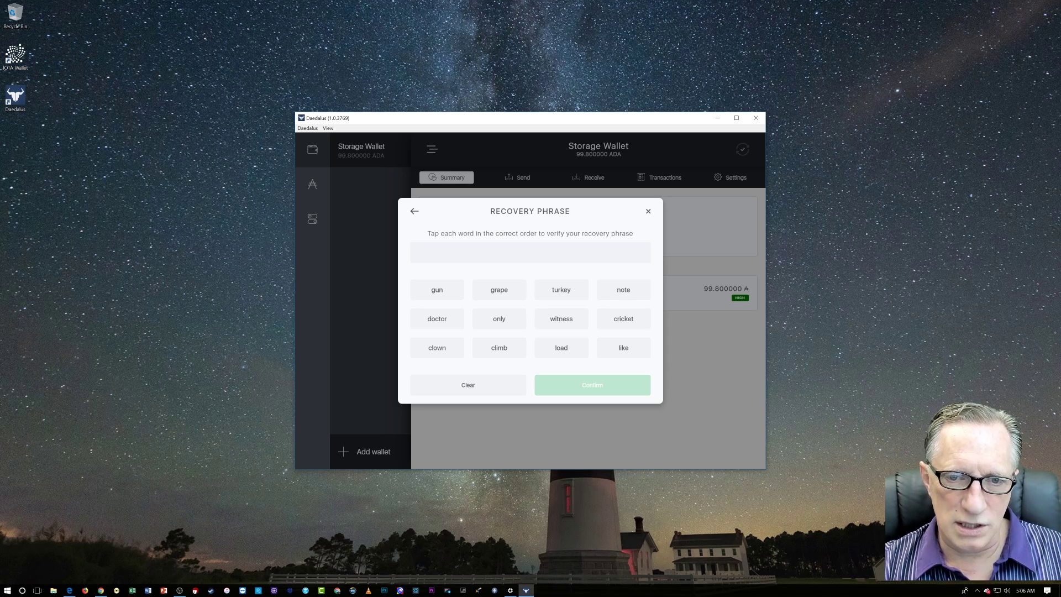
Step: Enter all twelve recovery phrase words in their original order
click(497, 321)
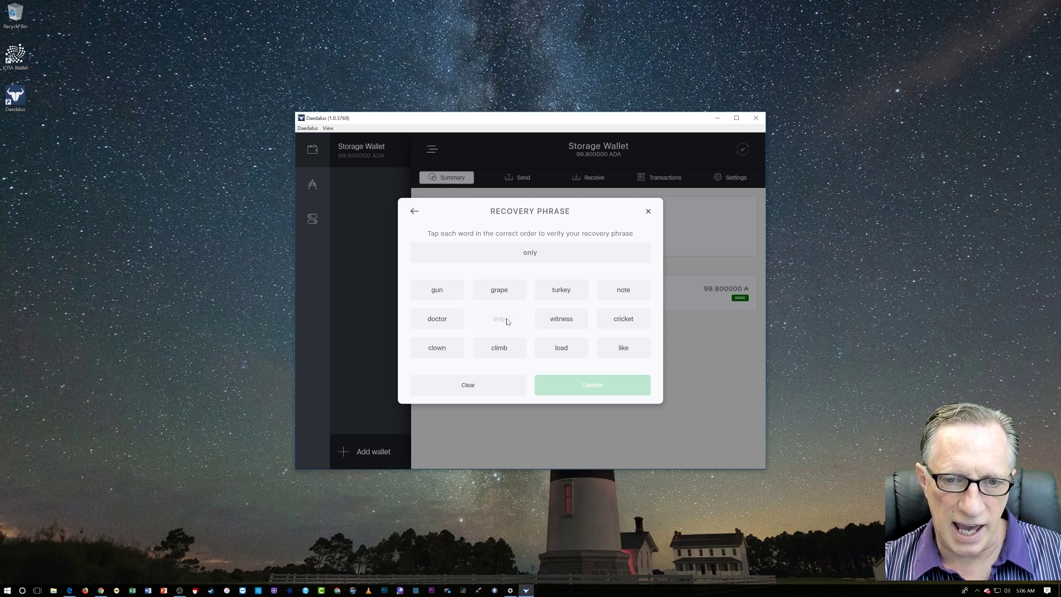
click(621, 319)
click(499, 347)
click(566, 347)
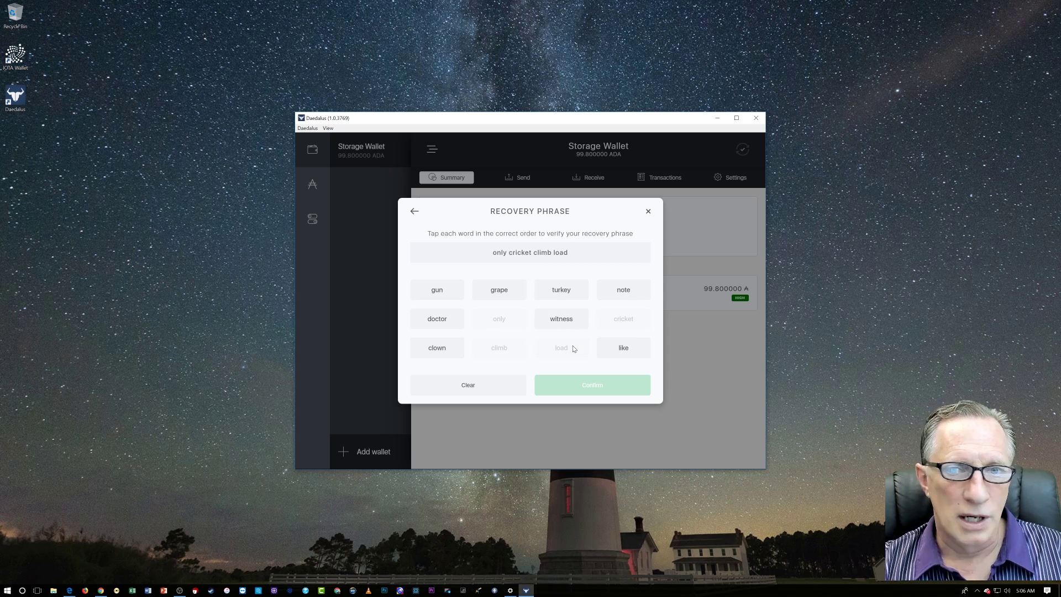
click(561, 318)
click(623, 289)
click(499, 290)
click(437, 347)
click(437, 318)
click(561, 289)
click(437, 290)
click(623, 348)
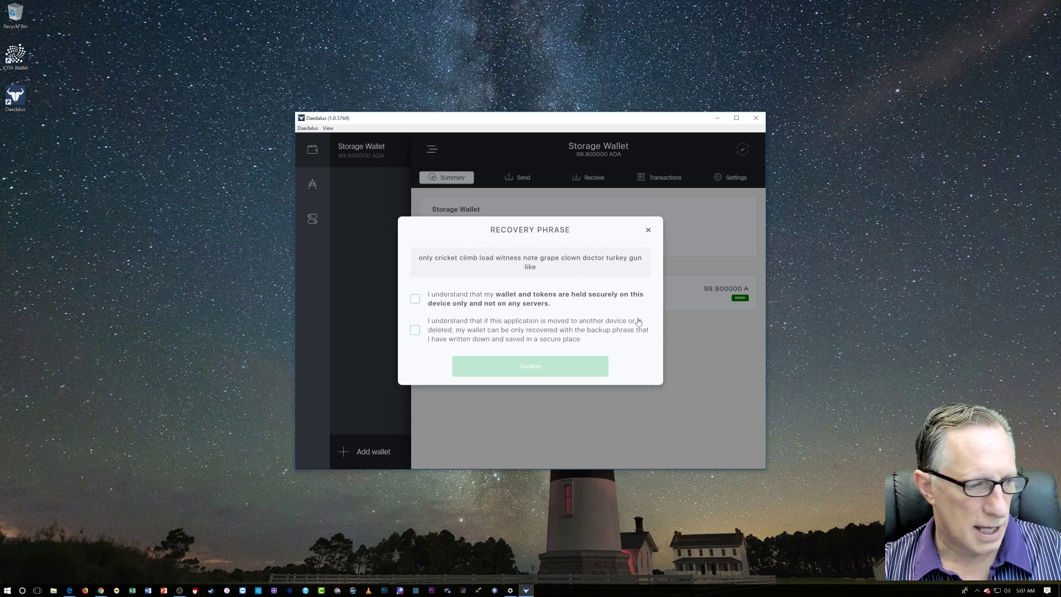
Step: Accept both device-storage and backup-phrase terms and confirm creation of the Trading Wallet
click(415, 299)
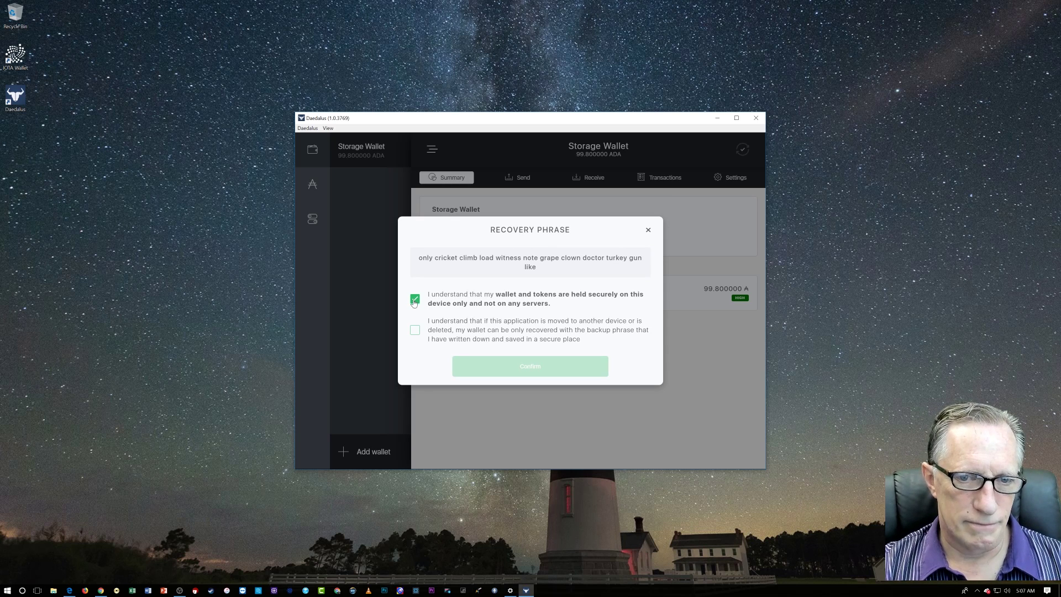
click(415, 330)
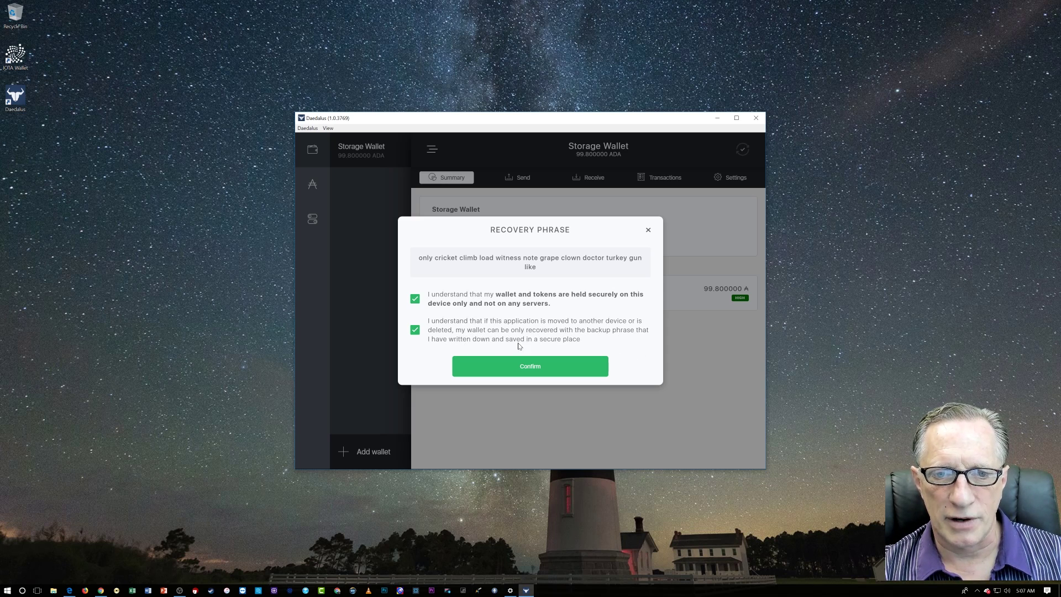
click(529, 371)
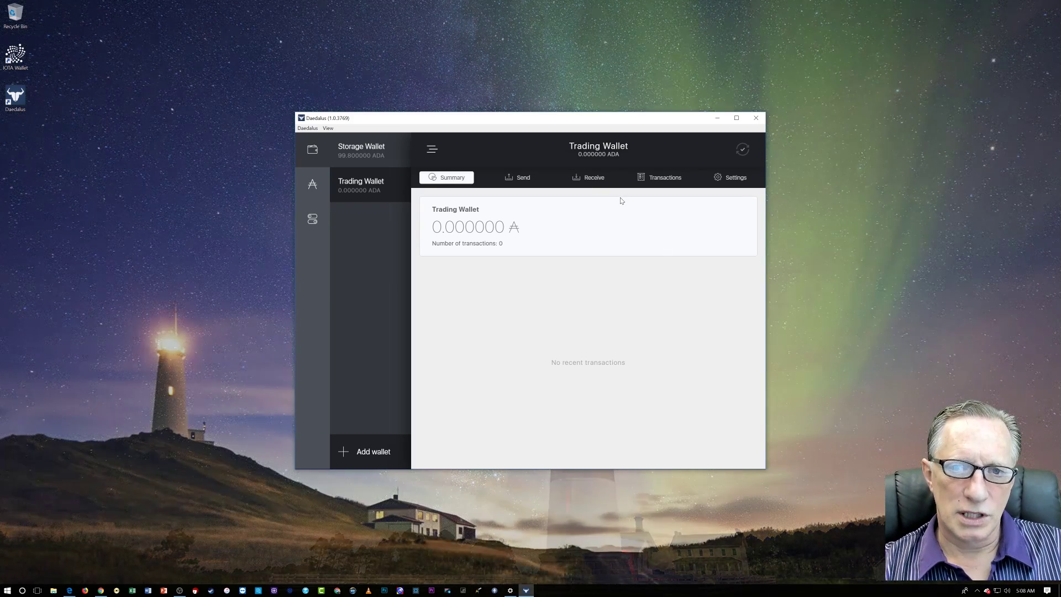
Step: Copy the Trading Wallet's receive address, then minimize Daedalus to return to Bittrex
click(589, 178)
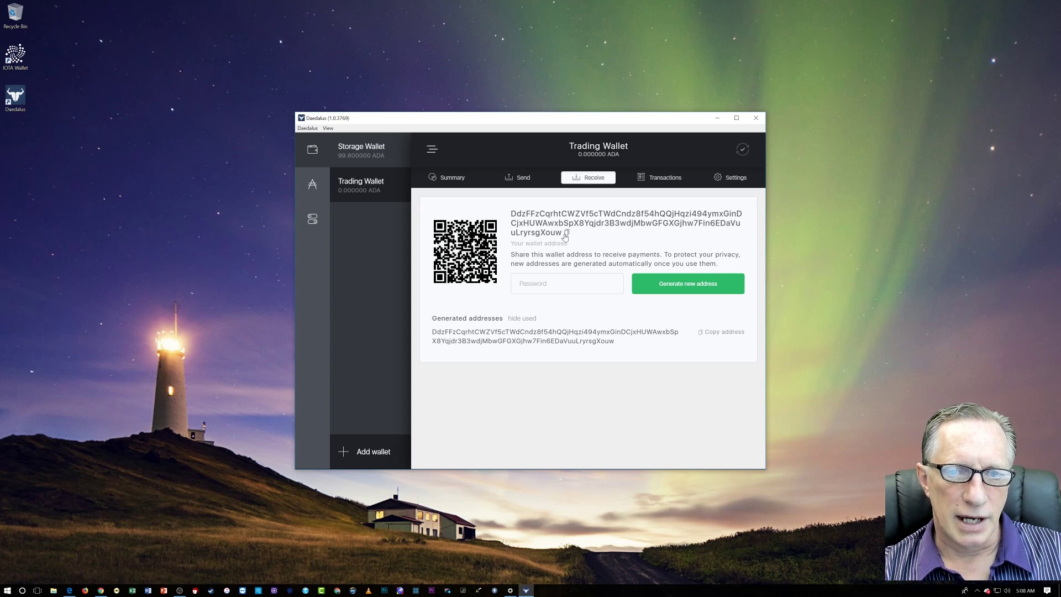
click(565, 233)
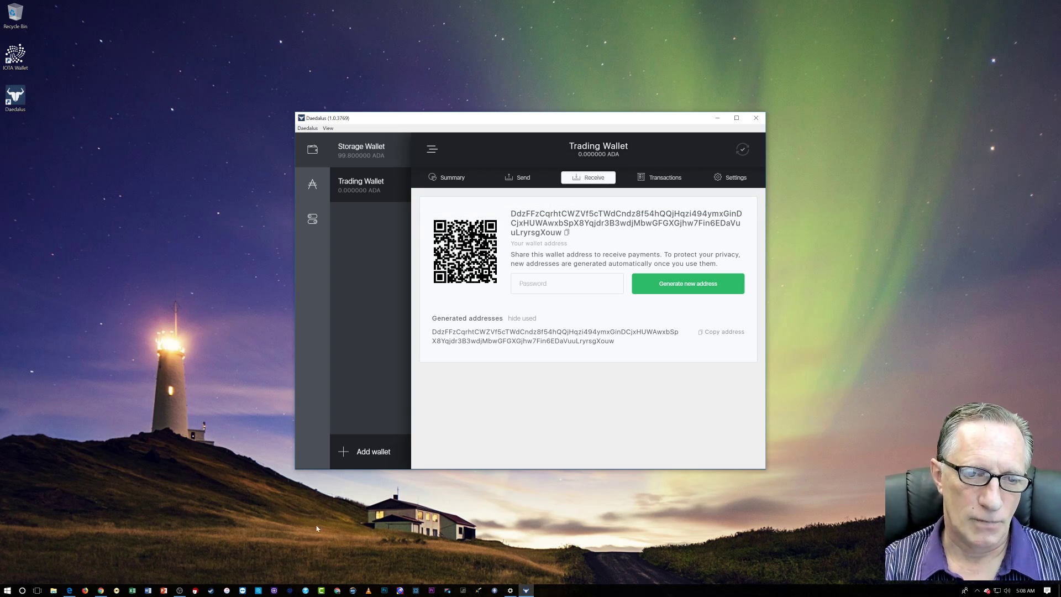
click(717, 117)
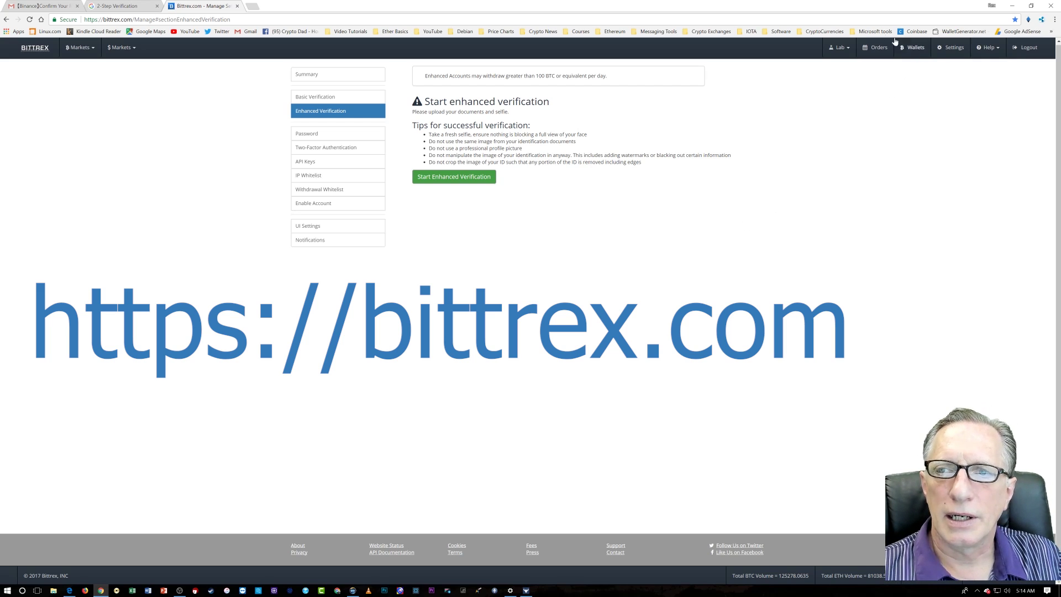
Step: From Bittrex Wallets, open the BTC-ADA market and fill the buy with Max units at Last price
click(916, 48)
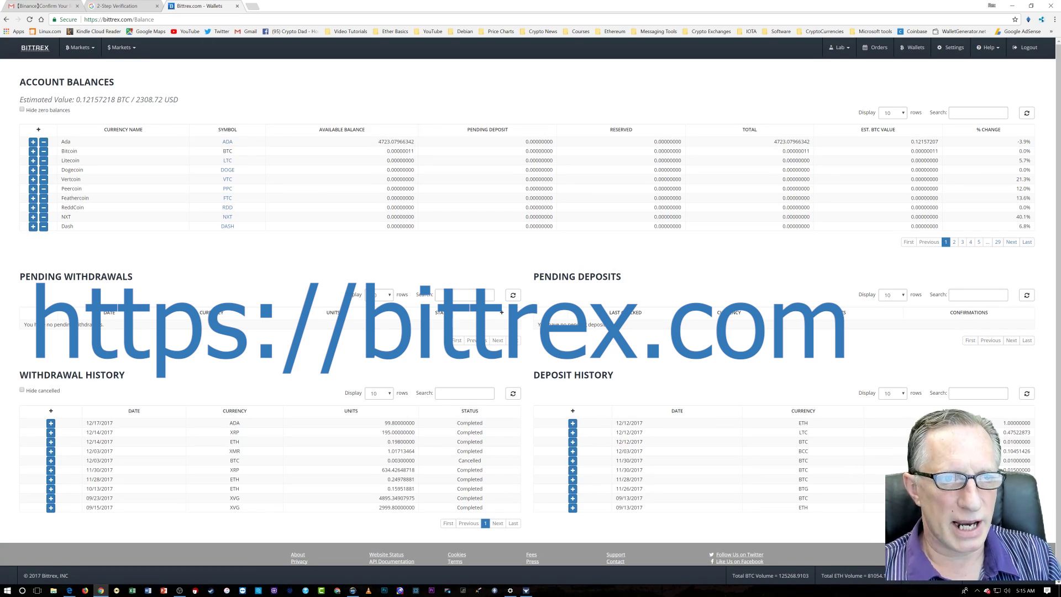
click(227, 142)
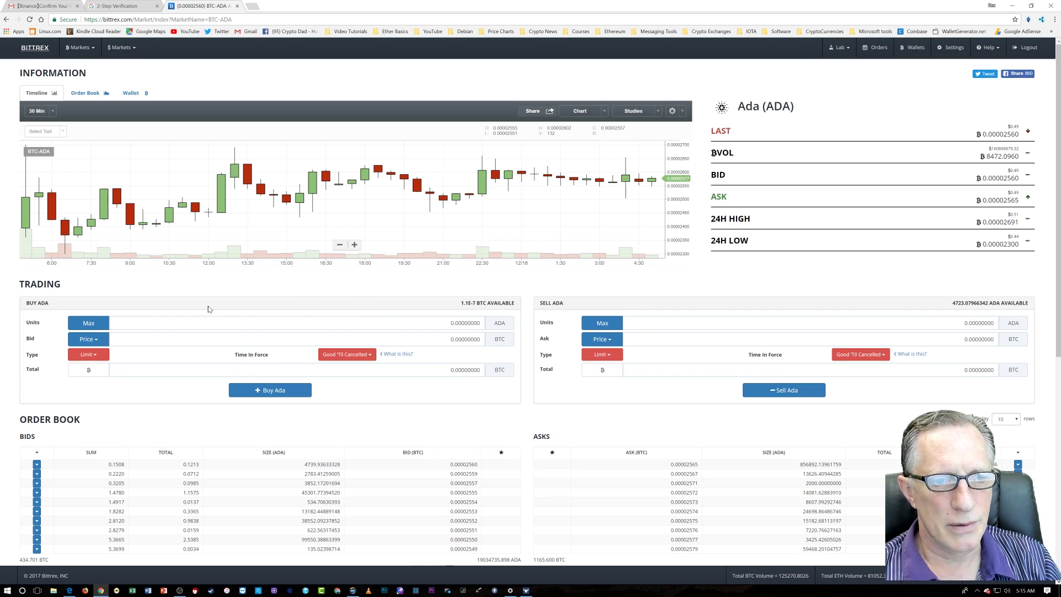
click(89, 324)
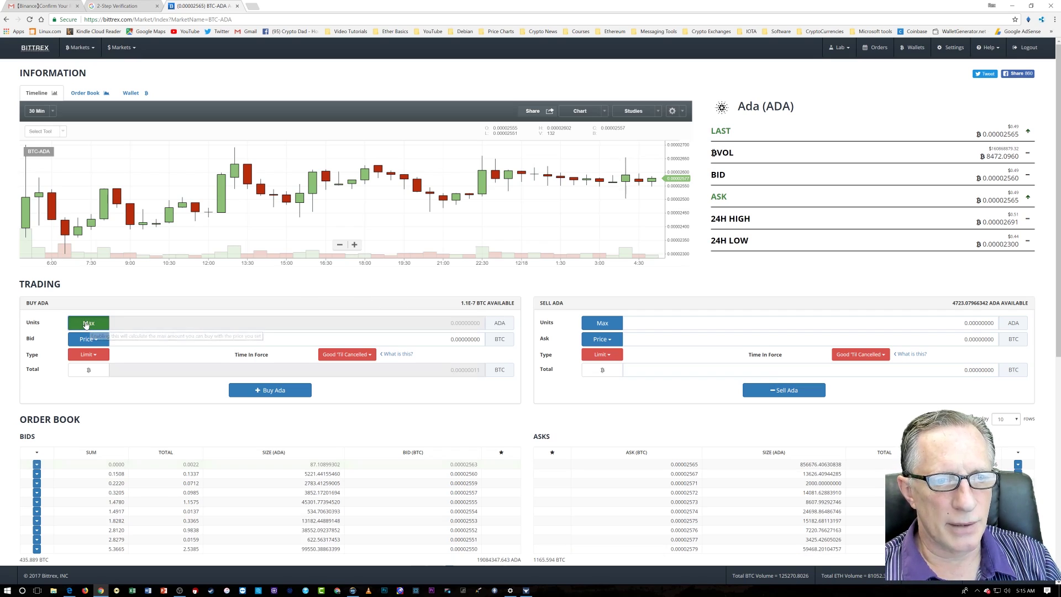
click(89, 340)
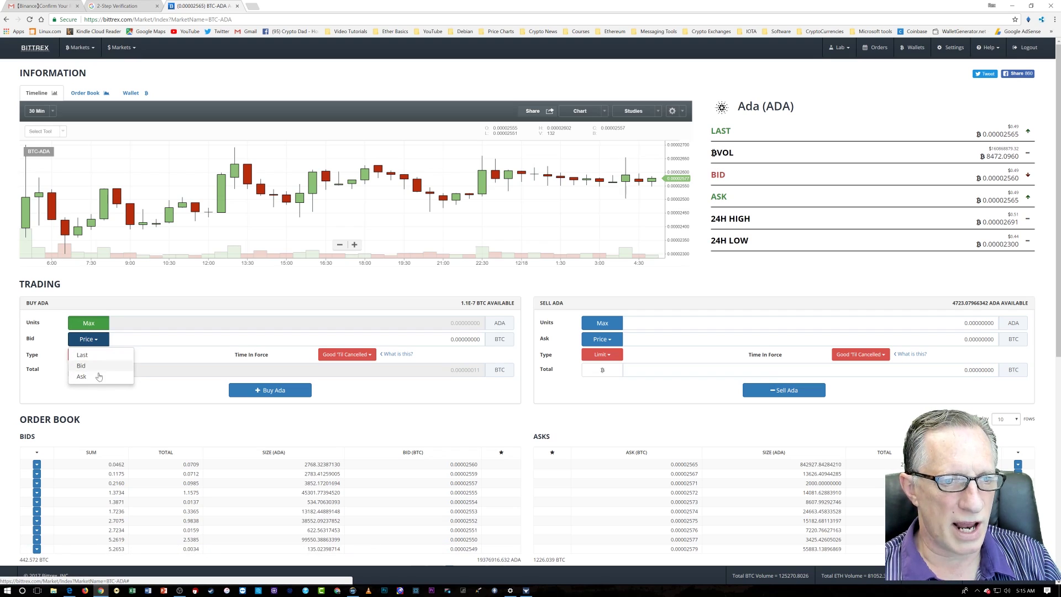
click(109, 357)
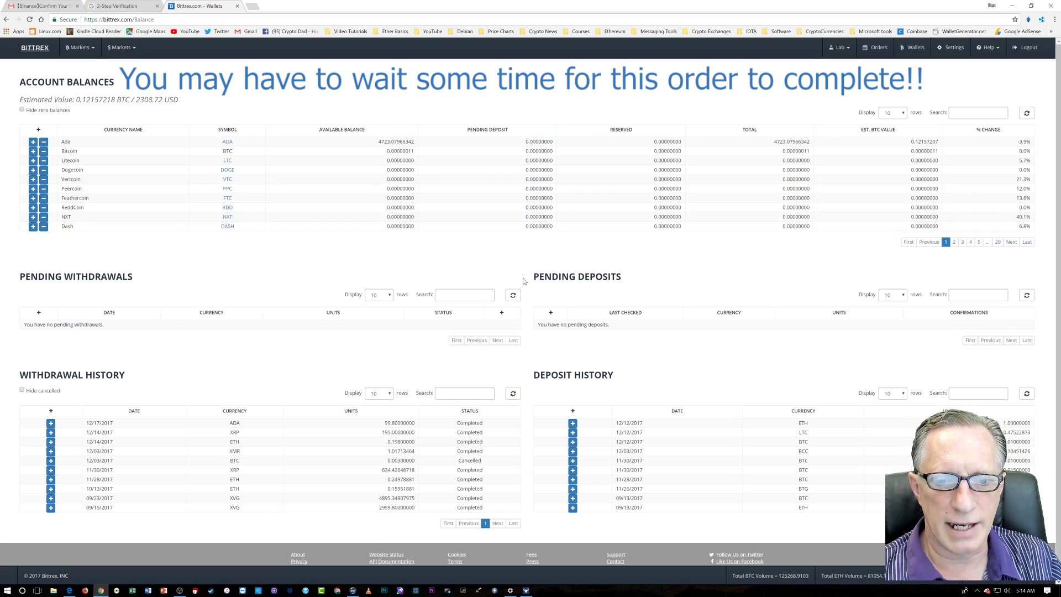
Step: Return from Daedalus to Bittrex balances and start an ADA withdrawal
click(526, 590)
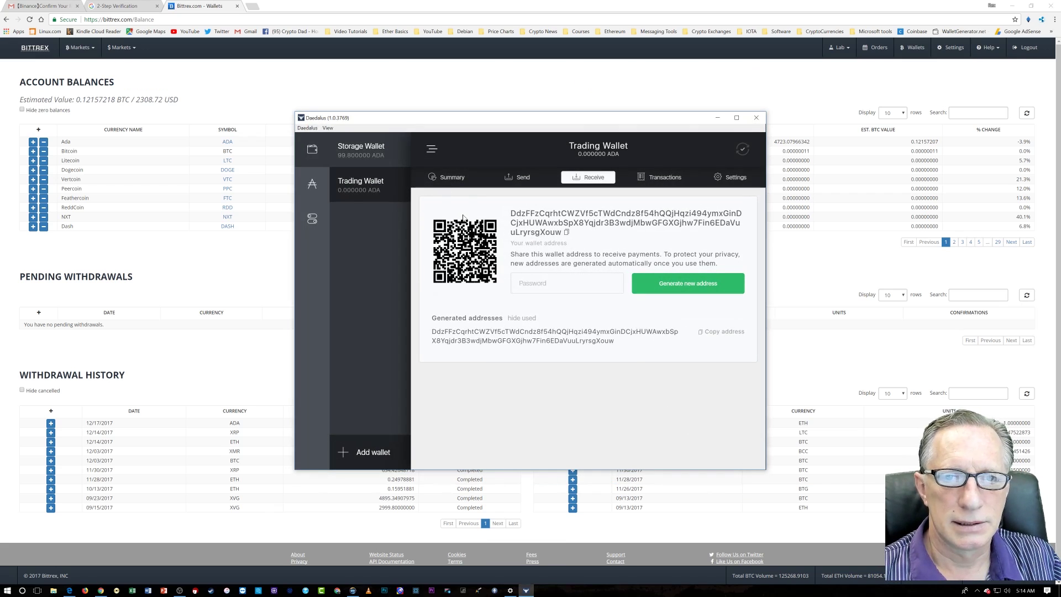
click(718, 117)
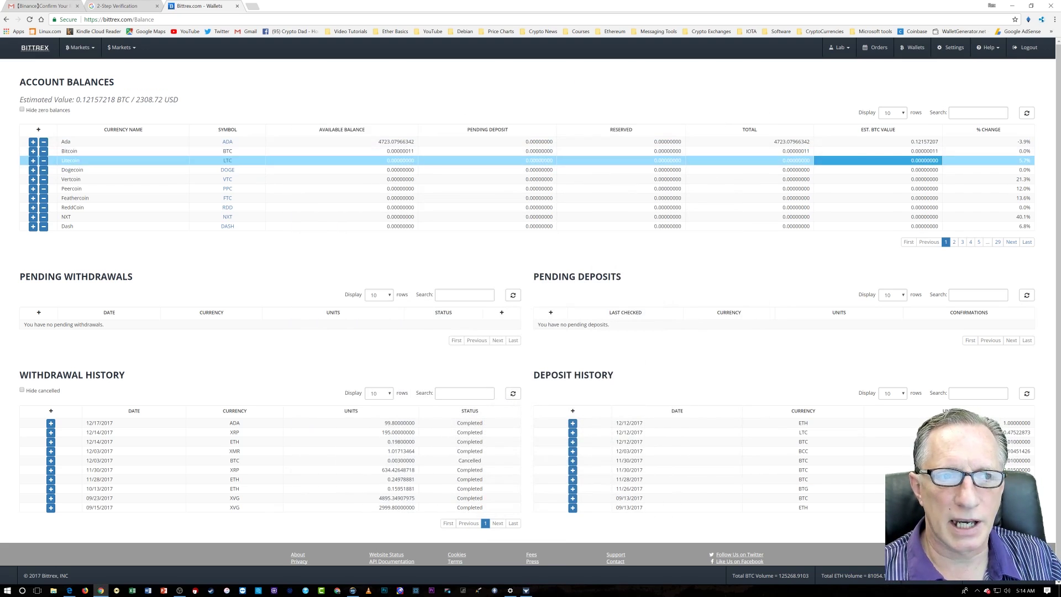
click(44, 143)
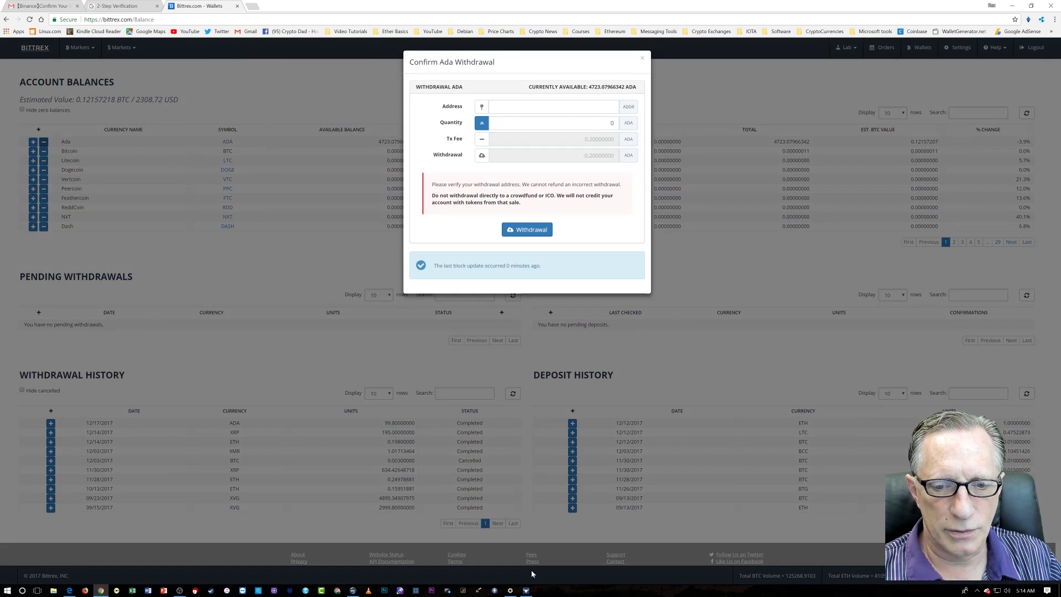
Step: Paste the copied Daedalus Trading Wallet receive address as the Address and enter quantity 100
click(526, 590)
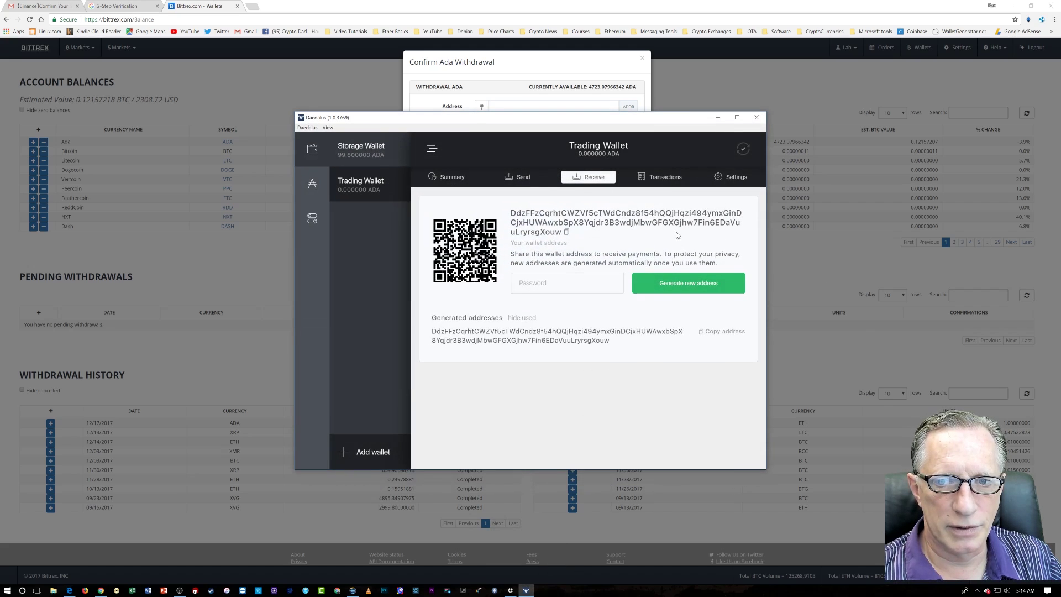
click(567, 232)
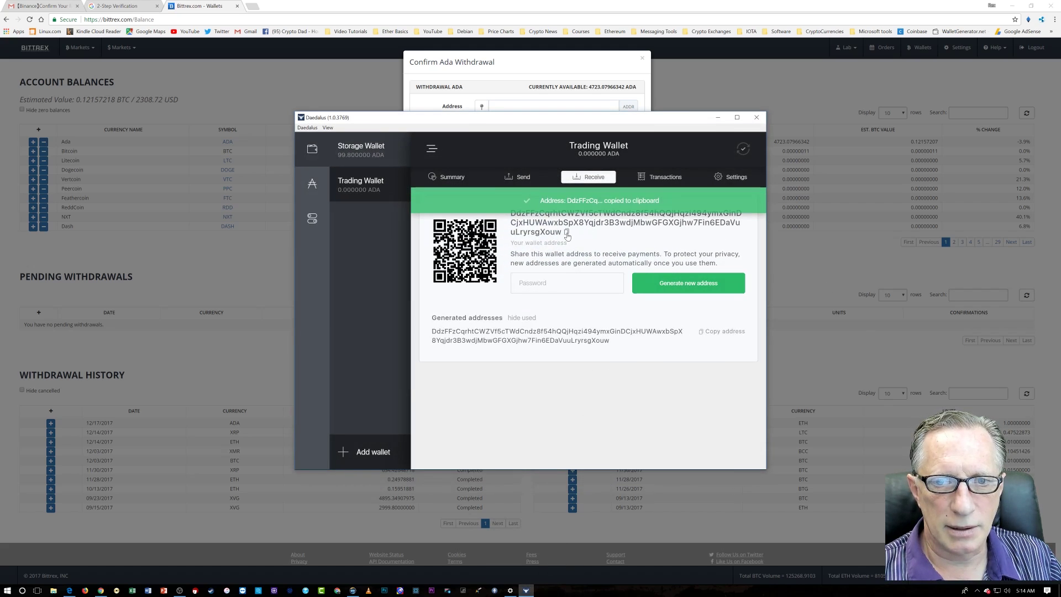
click(549, 60)
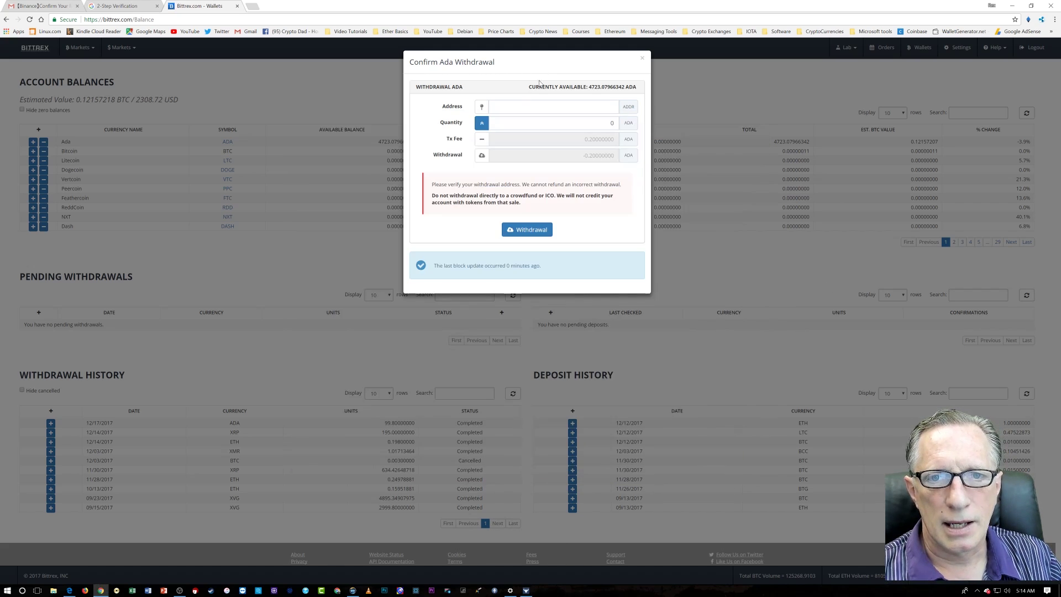
right_click(504, 107)
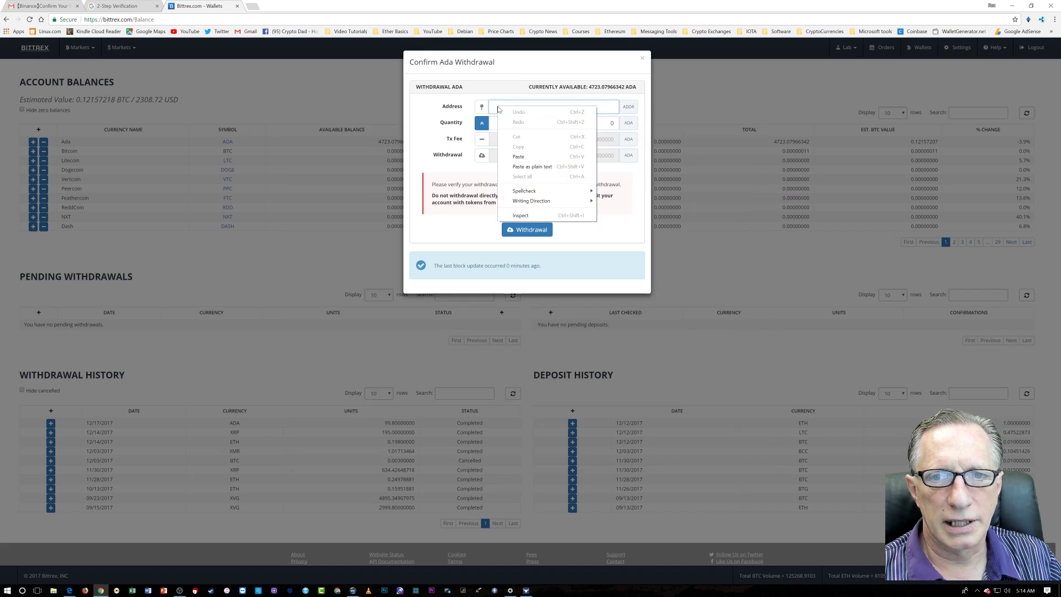
click(550, 155)
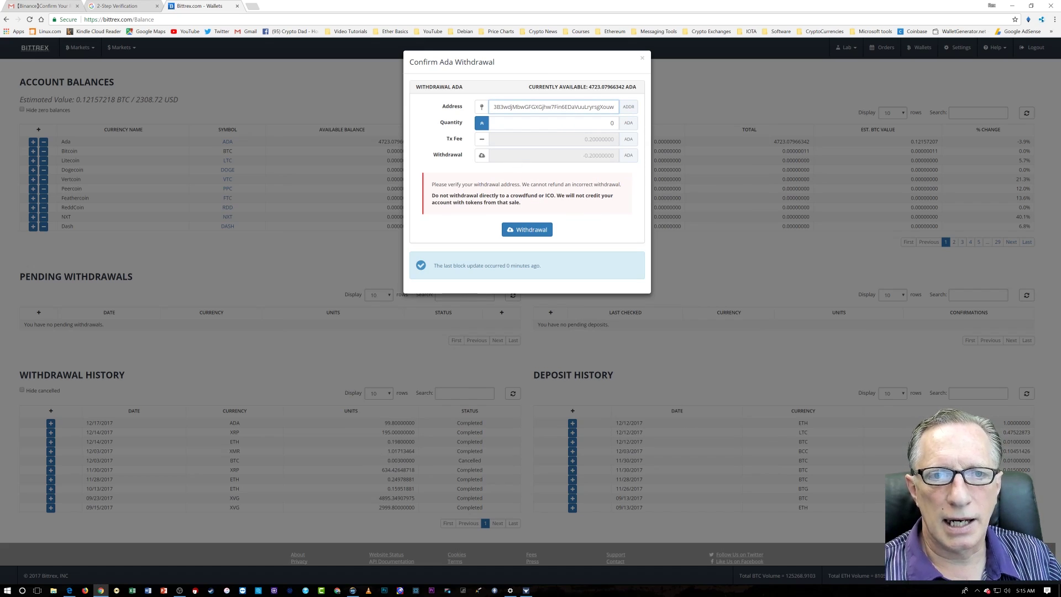
key(Tab)
text(100)
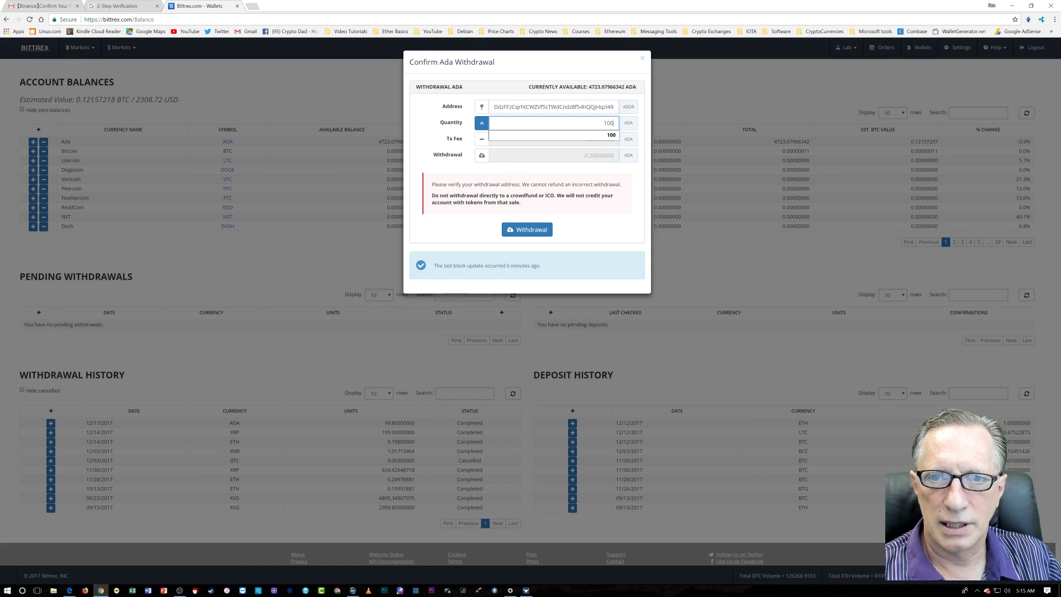
click(611, 135)
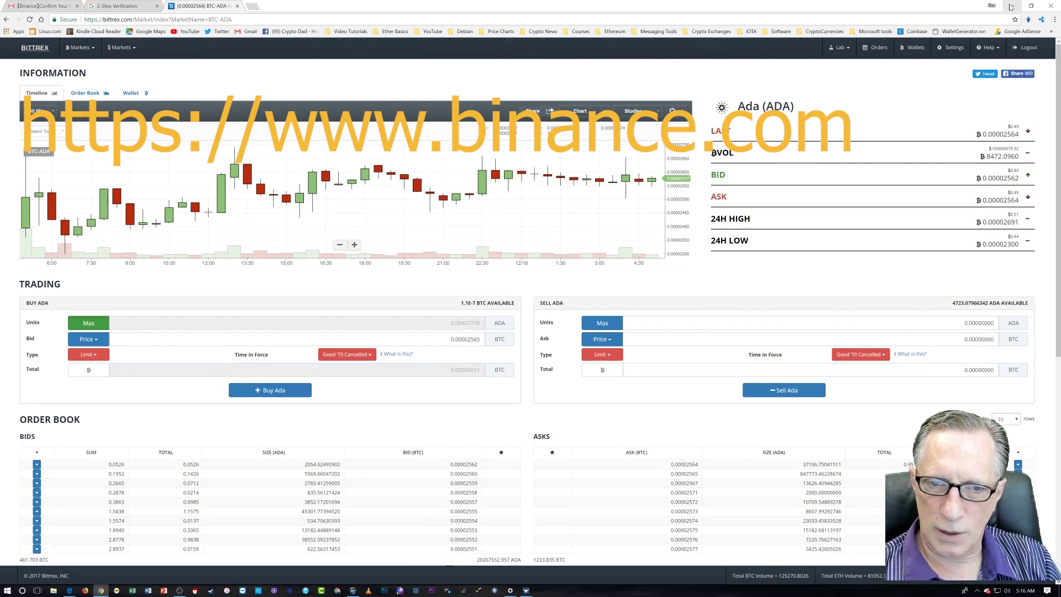
Step: Restore the Binance window and open the Exchange > Basic trading view
click(1011, 9)
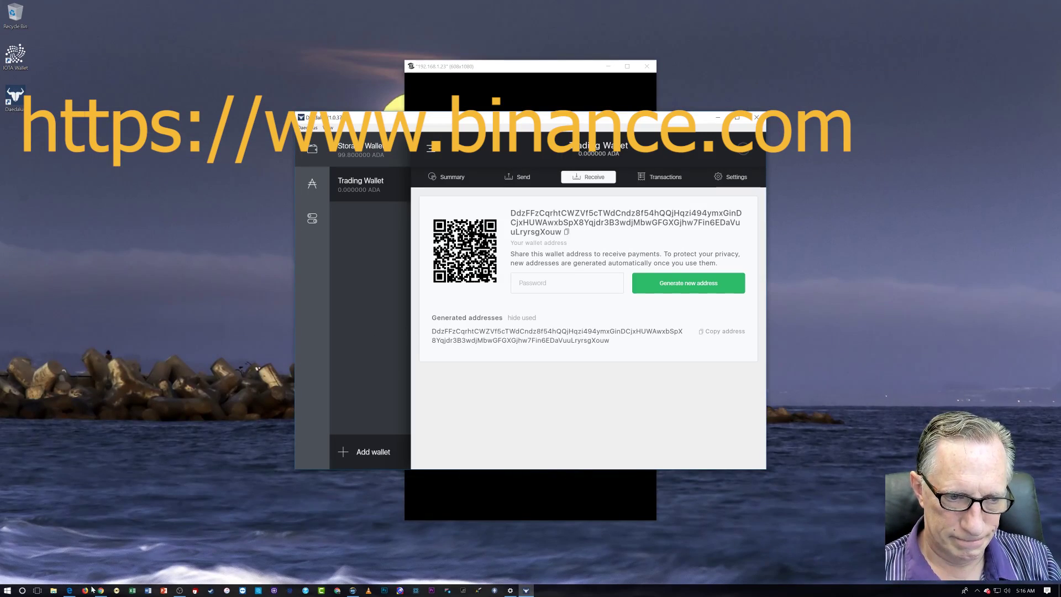
click(69, 590)
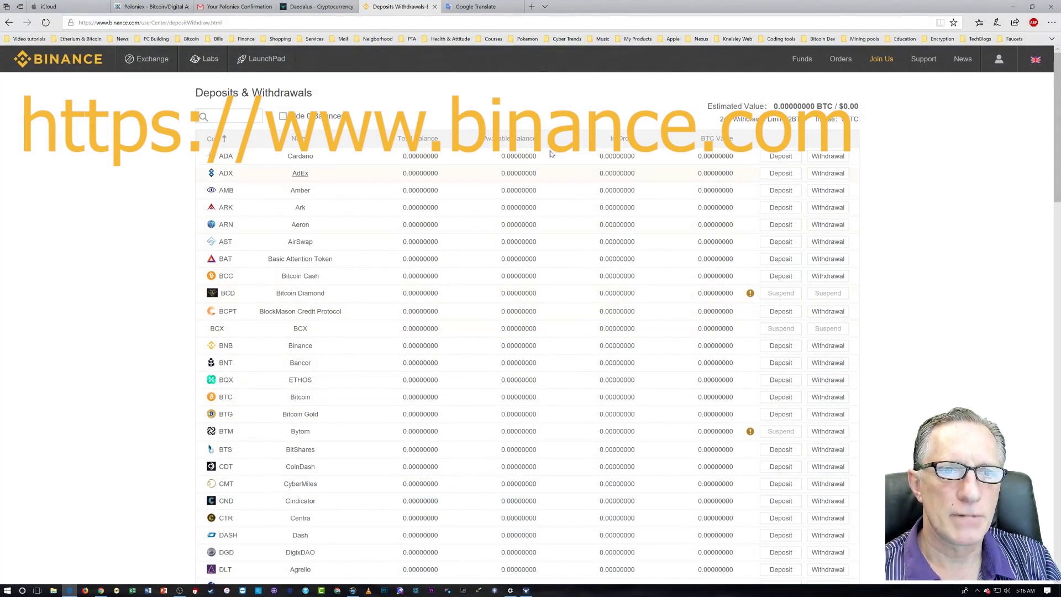
double_click(293, 157)
mouse_move(147, 60)
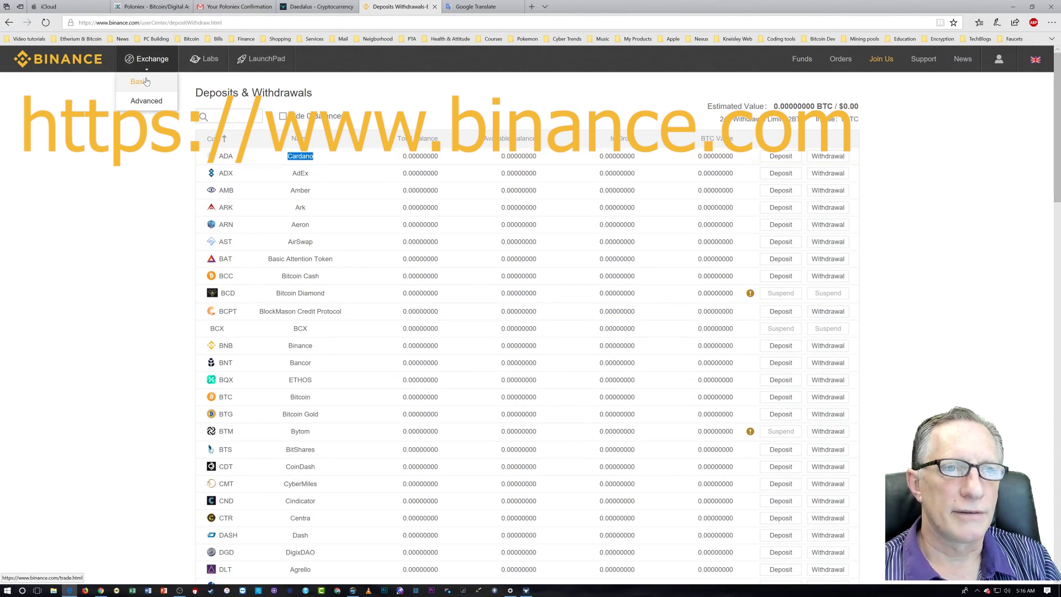
click(145, 82)
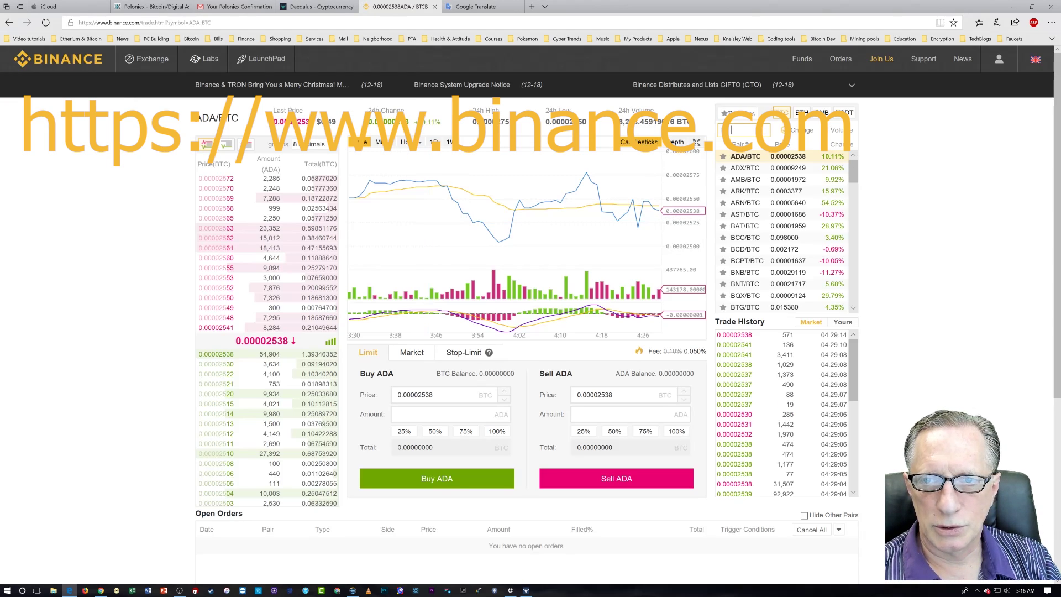
Step: Look over the ADA/BTC market and try a buy order, then open Funds > Deposits Withdrawals
click(745, 157)
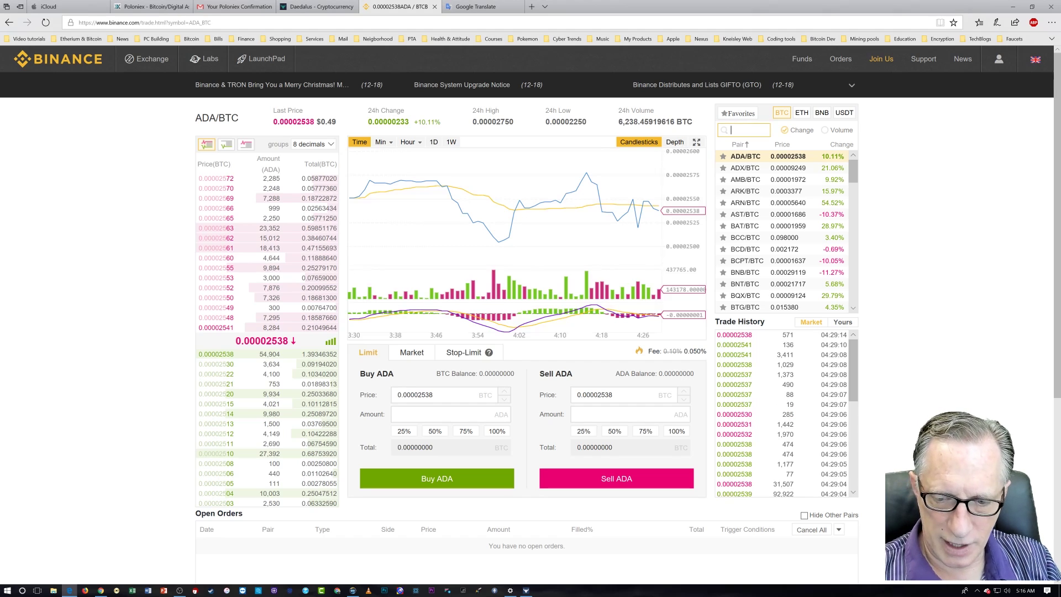
text(ada)
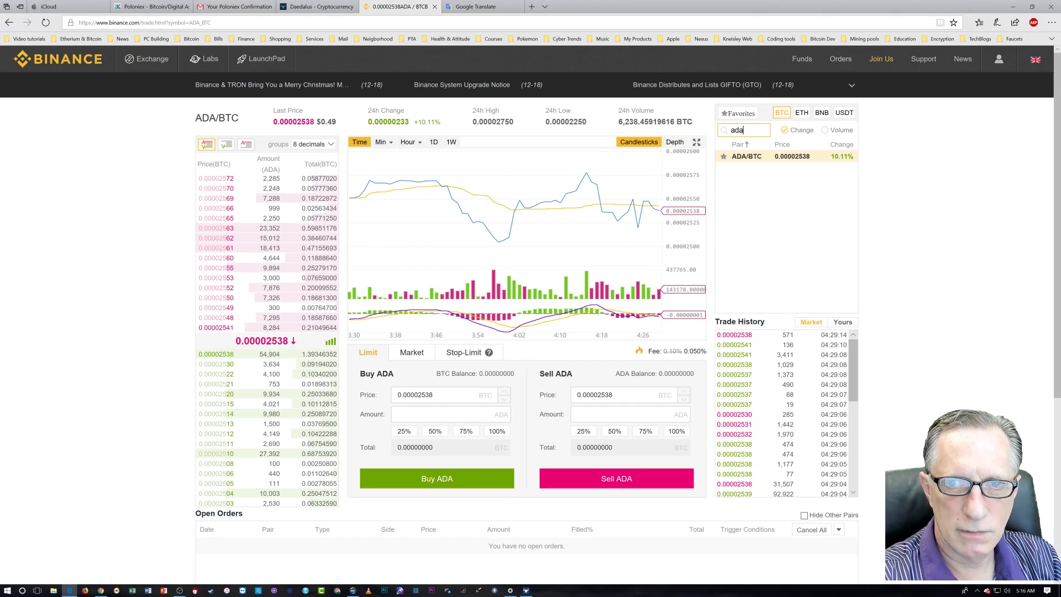
click(781, 144)
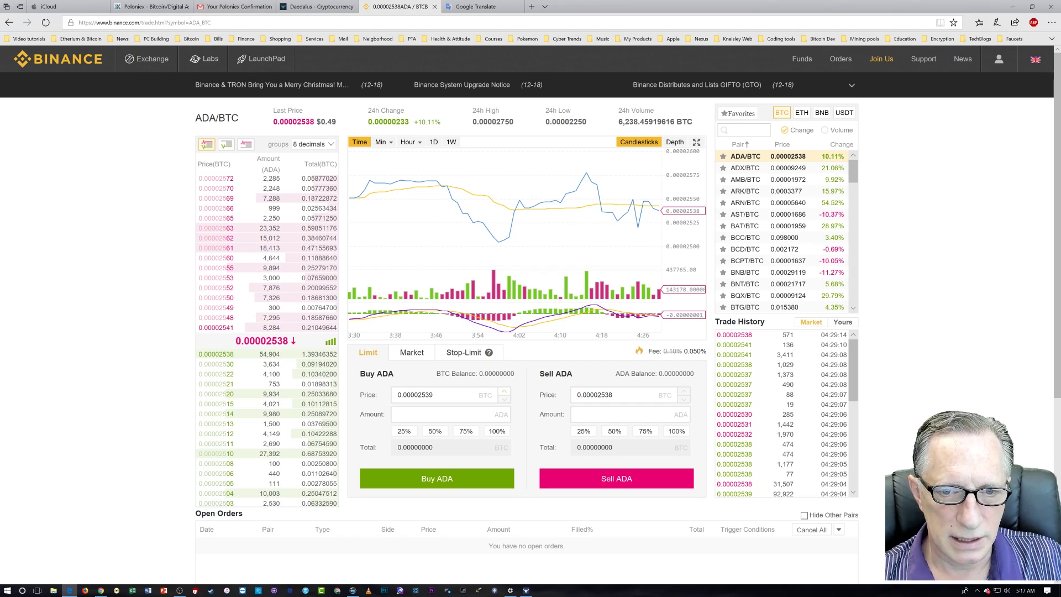
click(503, 400)
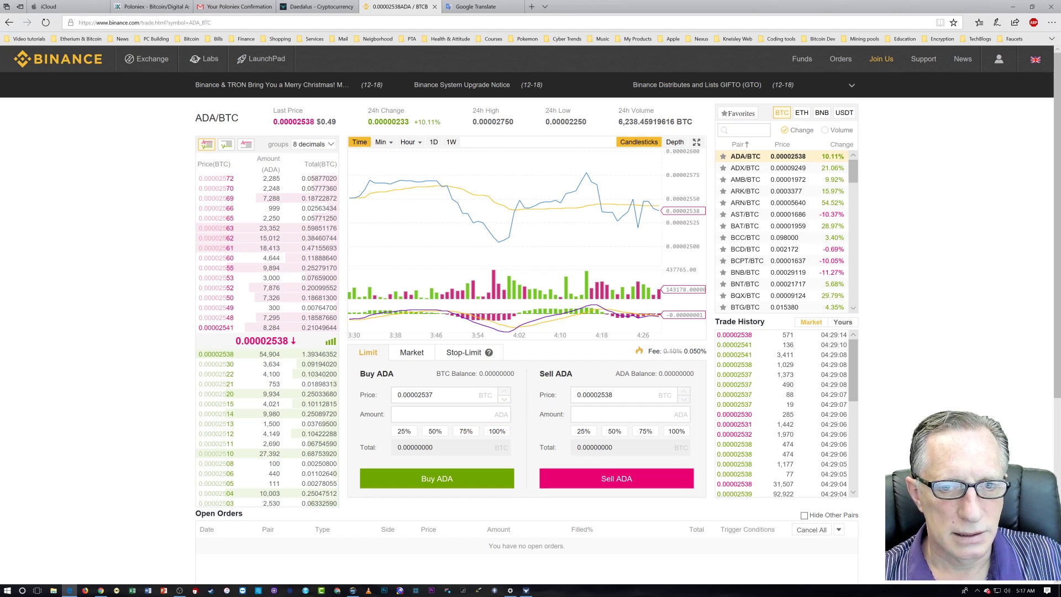
click(423, 414)
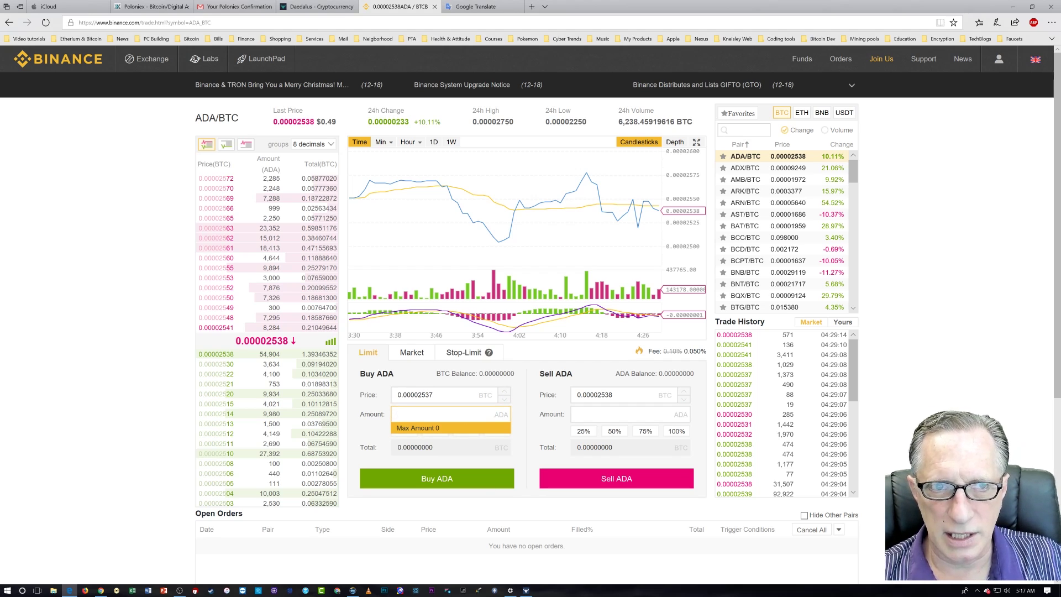
click(450, 483)
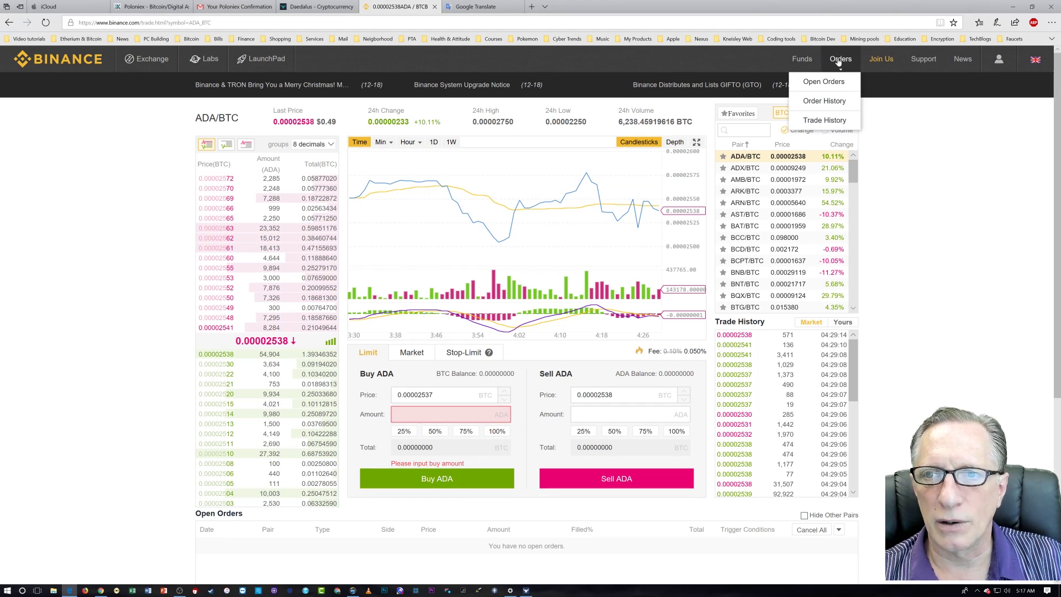
mouse_move(797, 61)
click(796, 82)
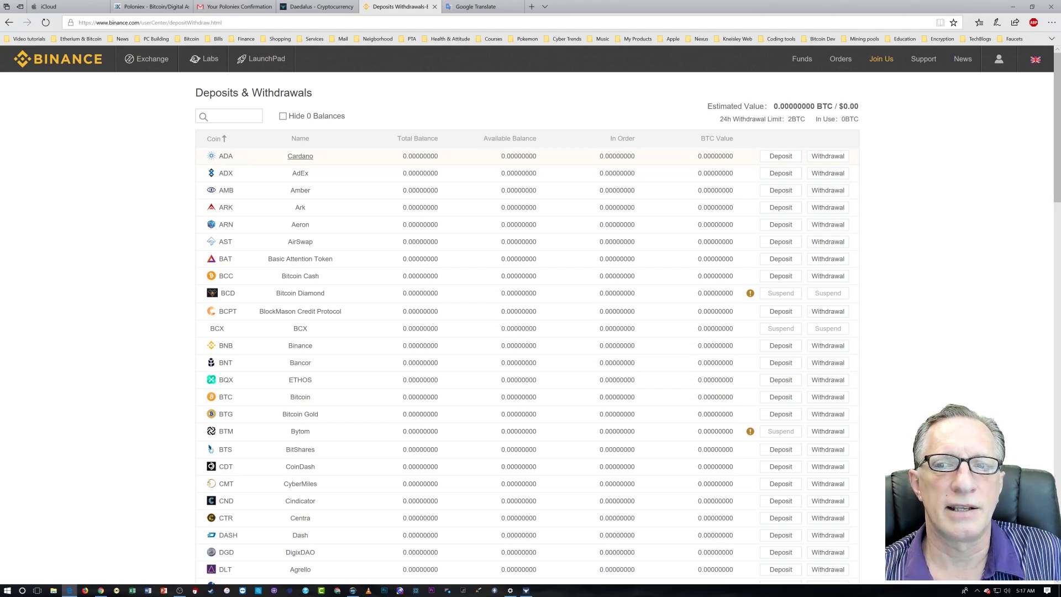
Step: Open the ADA withdrawal form and paste the Daedalus Trading Wallet address as the destination
click(828, 157)
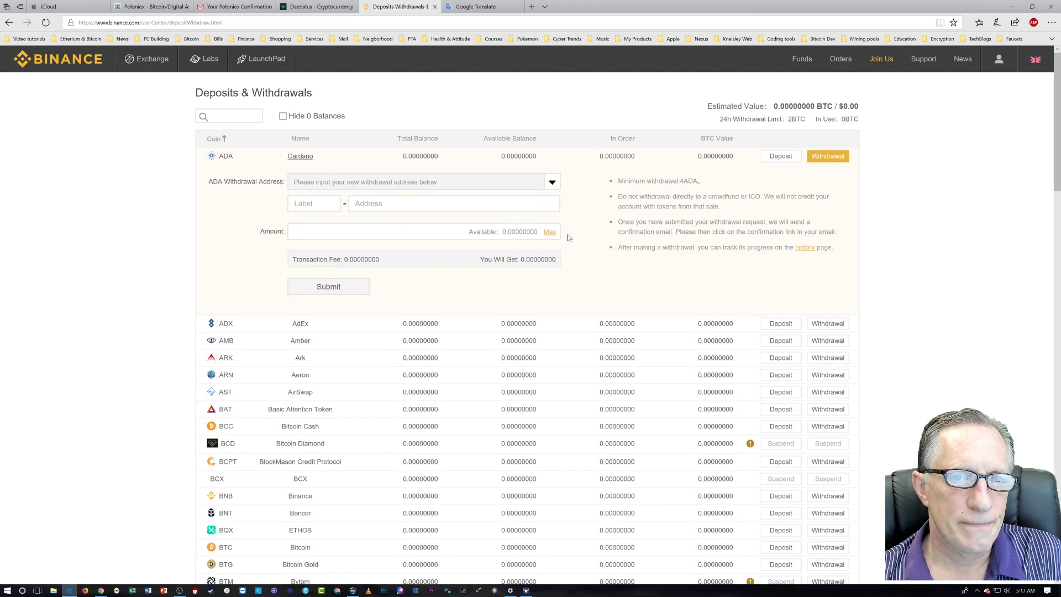
click(526, 591)
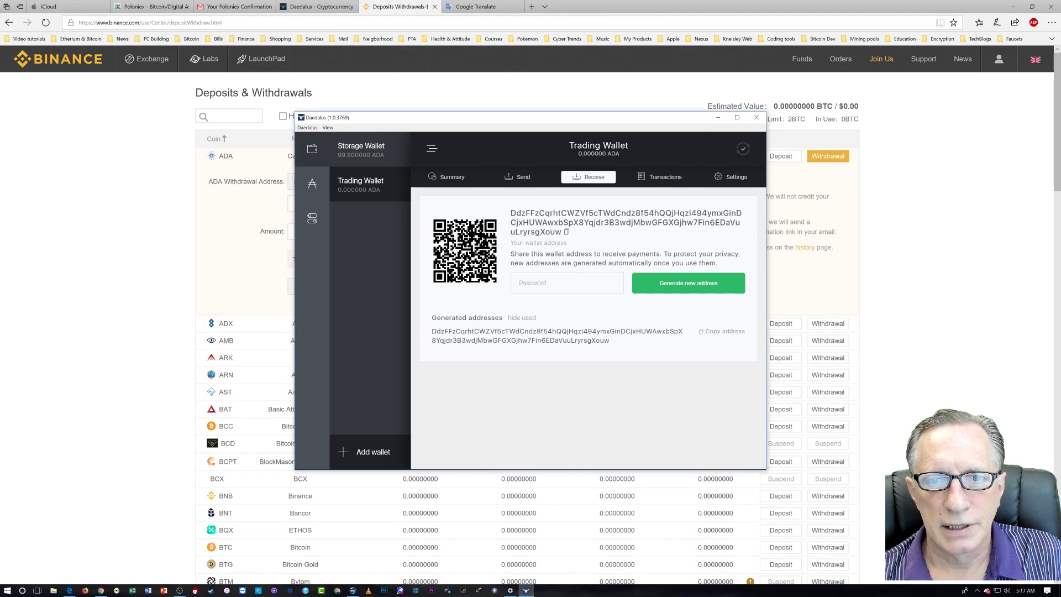
click(566, 232)
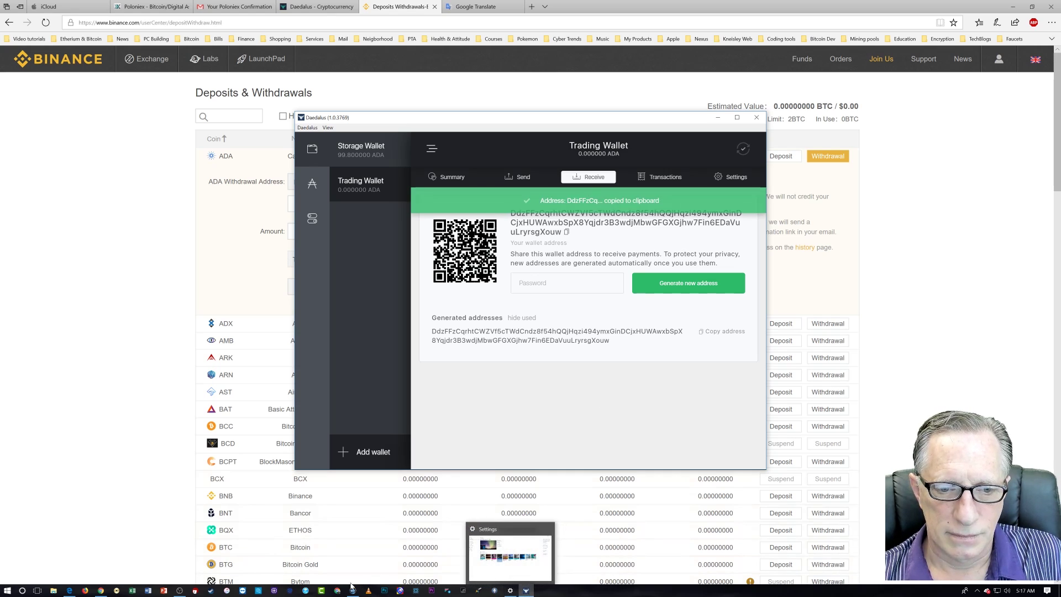
click(76, 285)
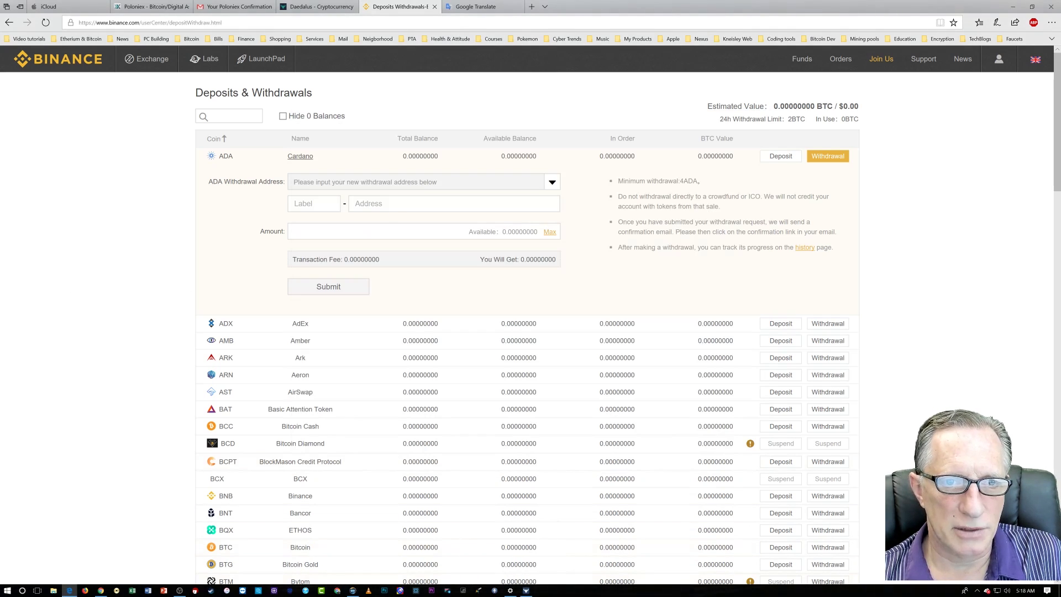
click(442, 203)
key(ctrl+v)
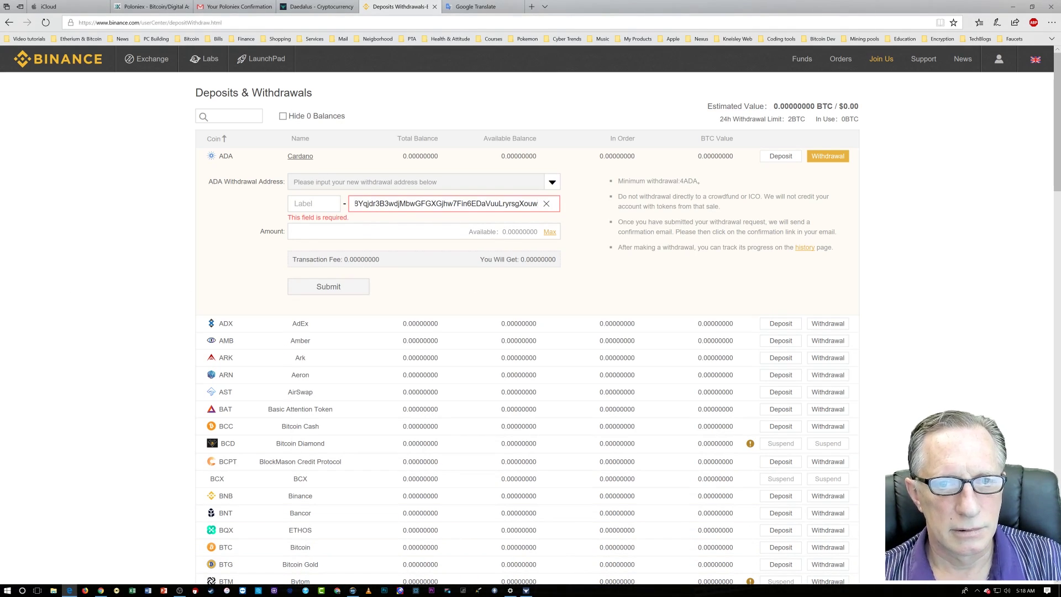
Step: Enter 1000 as the ADA withdrawal amount
click(343, 231)
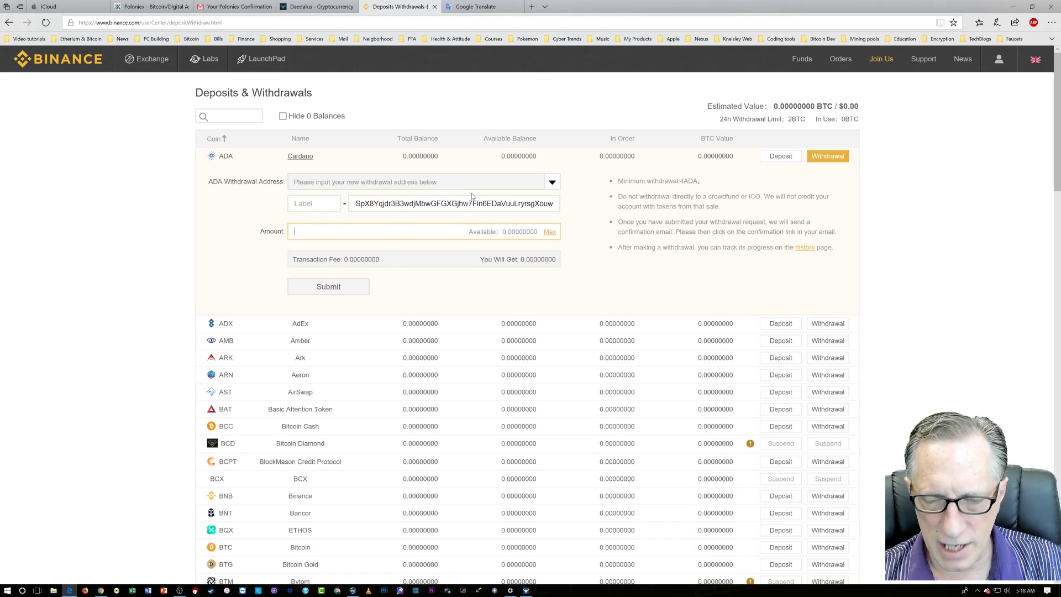
text(100)
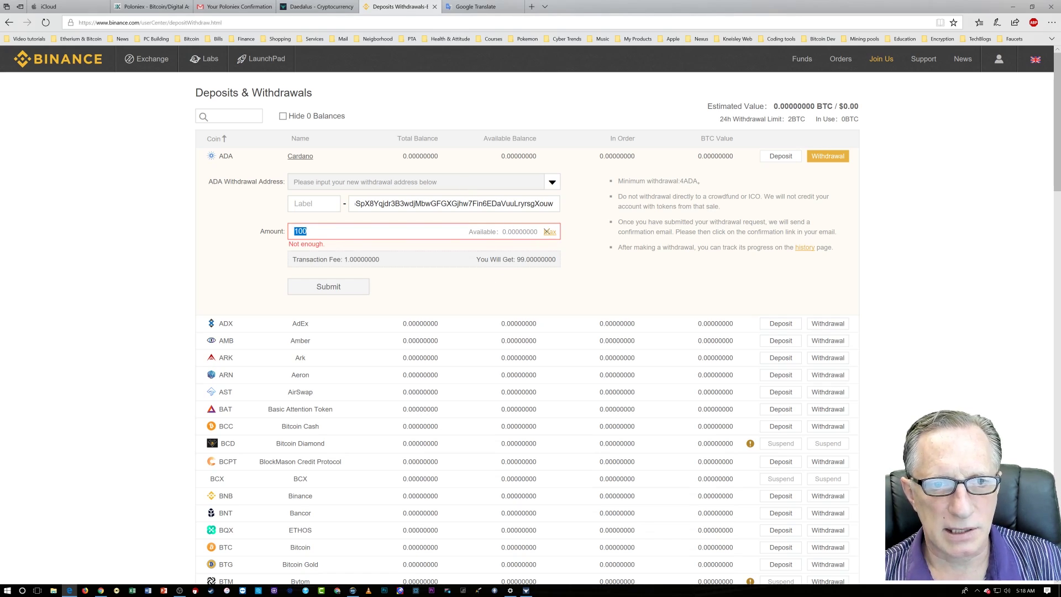
key(BackSpace)
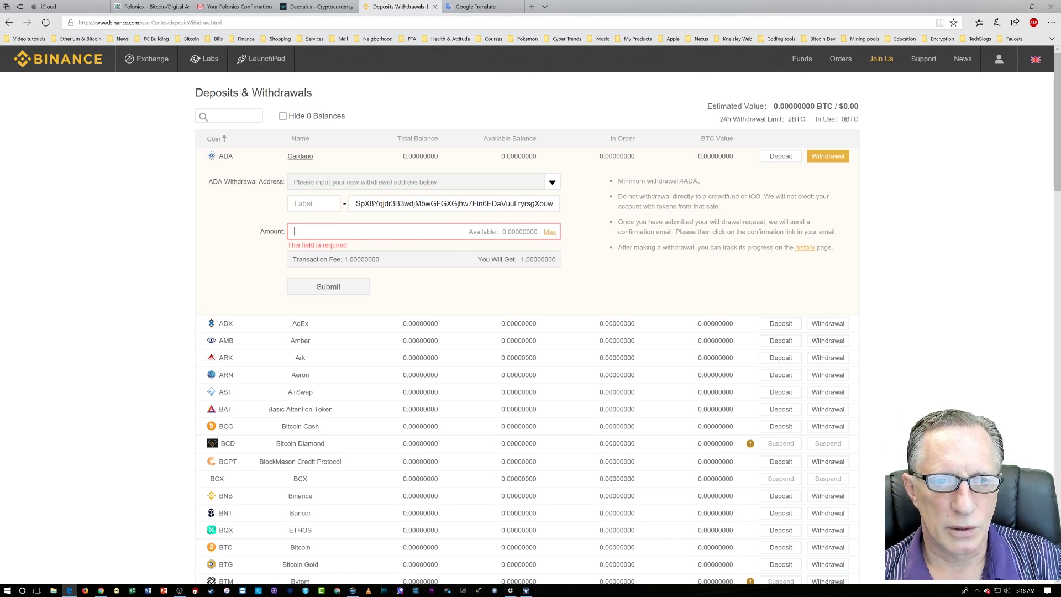
text(1000)
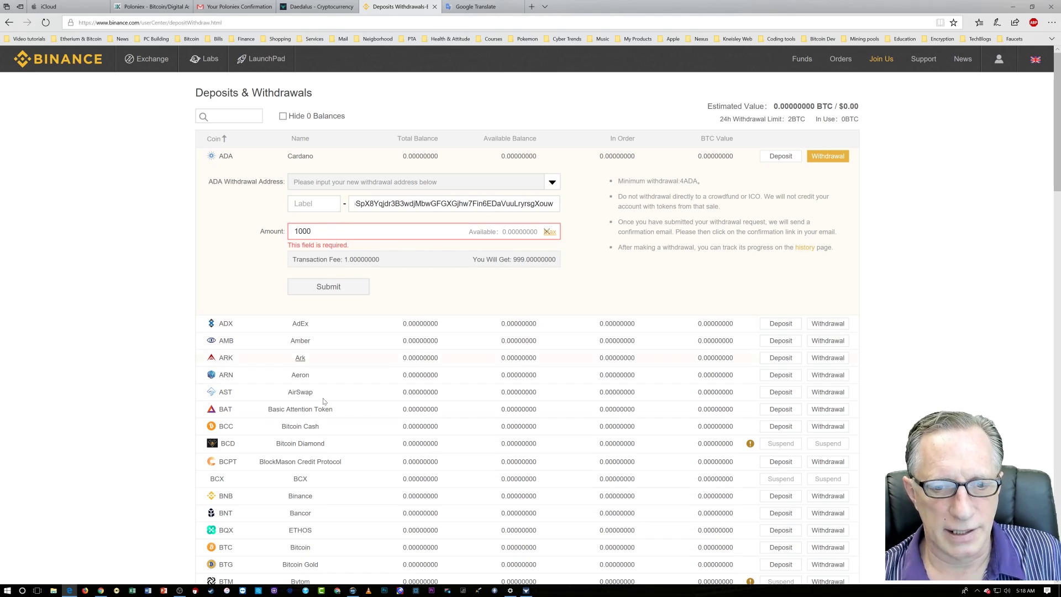
Step: Recopy the Trading Wallet address from Daedalus's Receive page and go back to Binance's withdrawal form
click(526, 590)
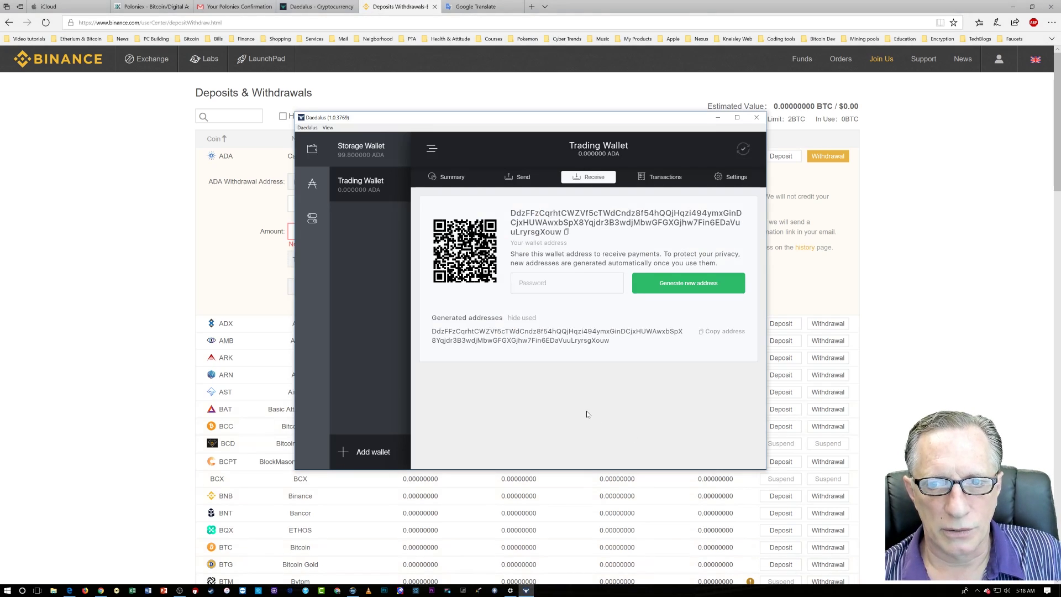
click(446, 176)
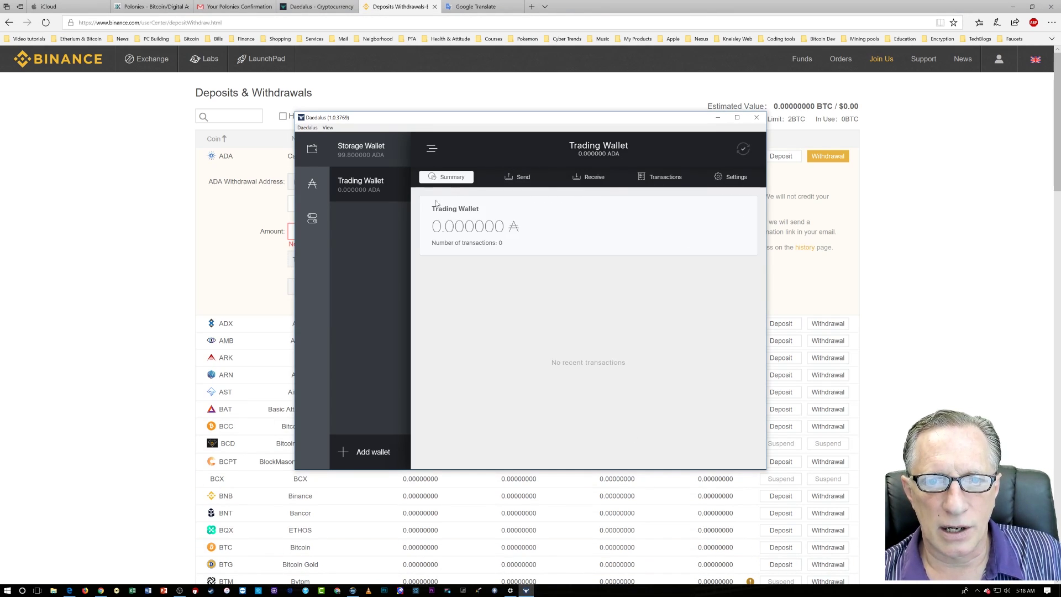
click(594, 179)
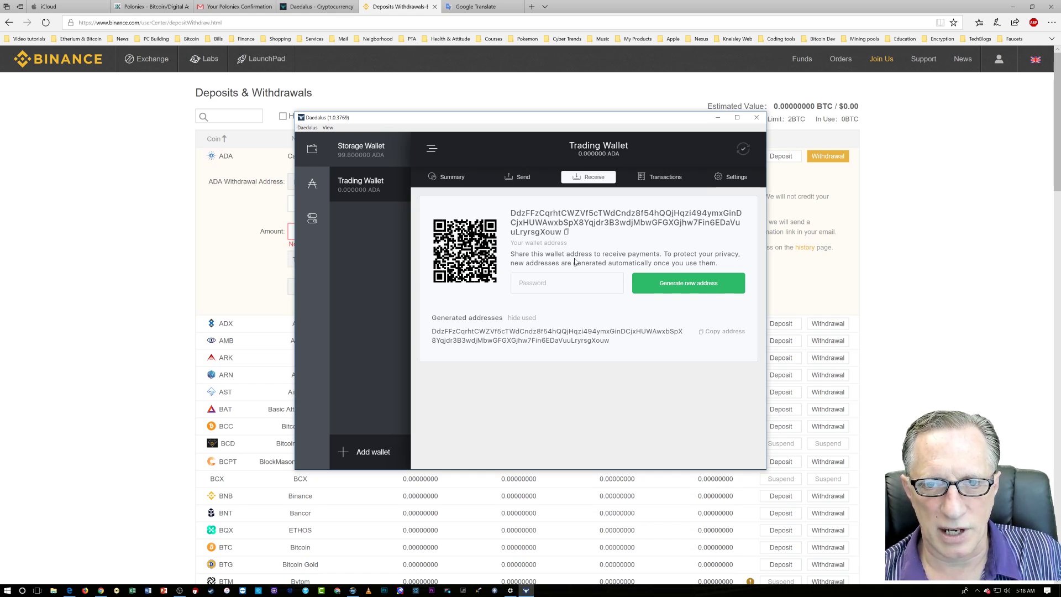
click(566, 233)
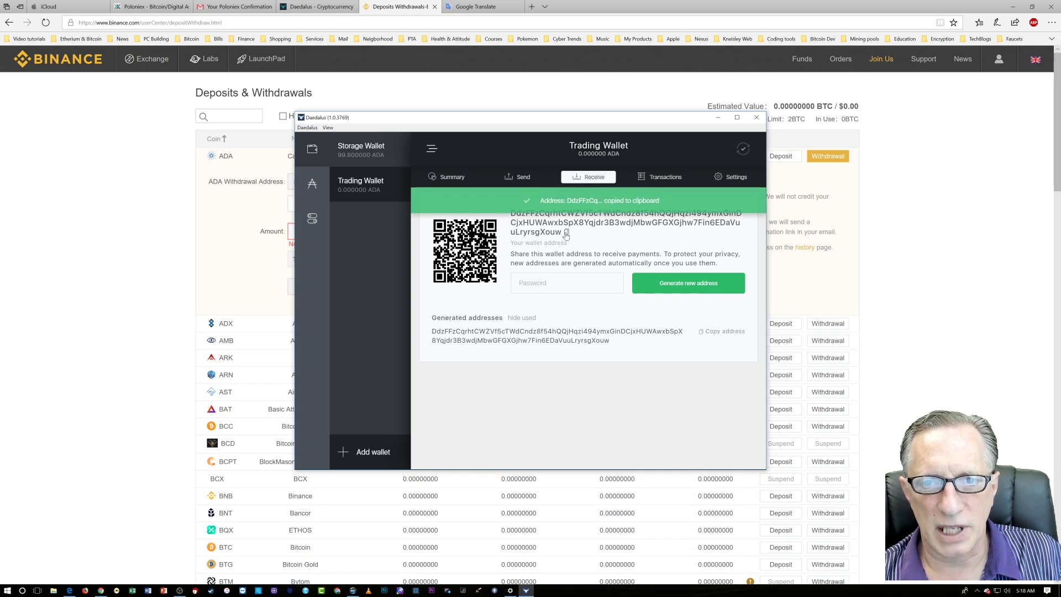
click(128, 239)
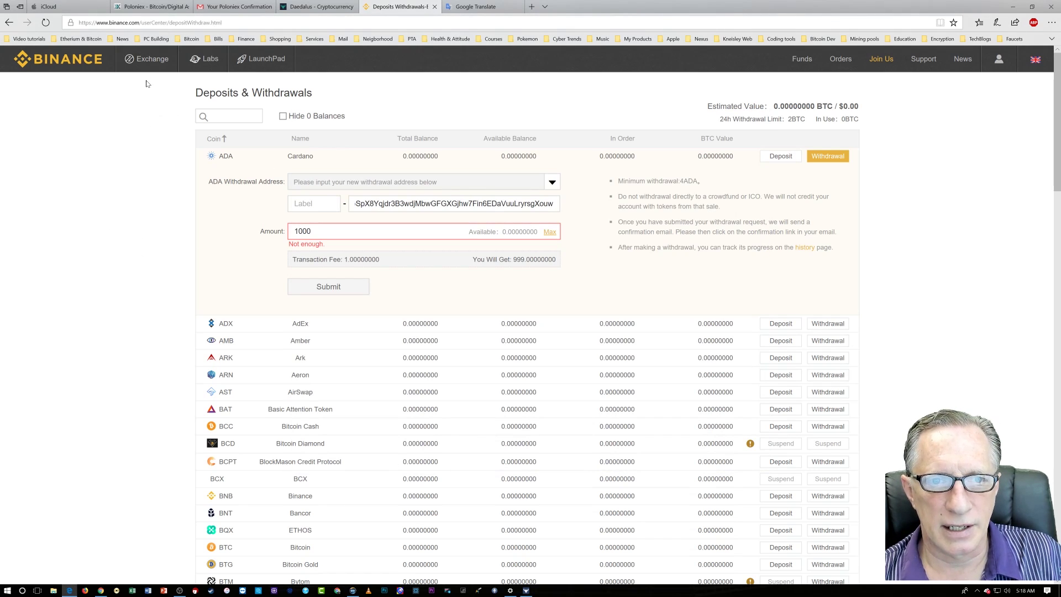
Step: Reopen the ADA withdrawal from Deposits Withdrawals, paste the Daedalus address, and enter 100 ADA
mouse_move(826, 66)
click(787, 83)
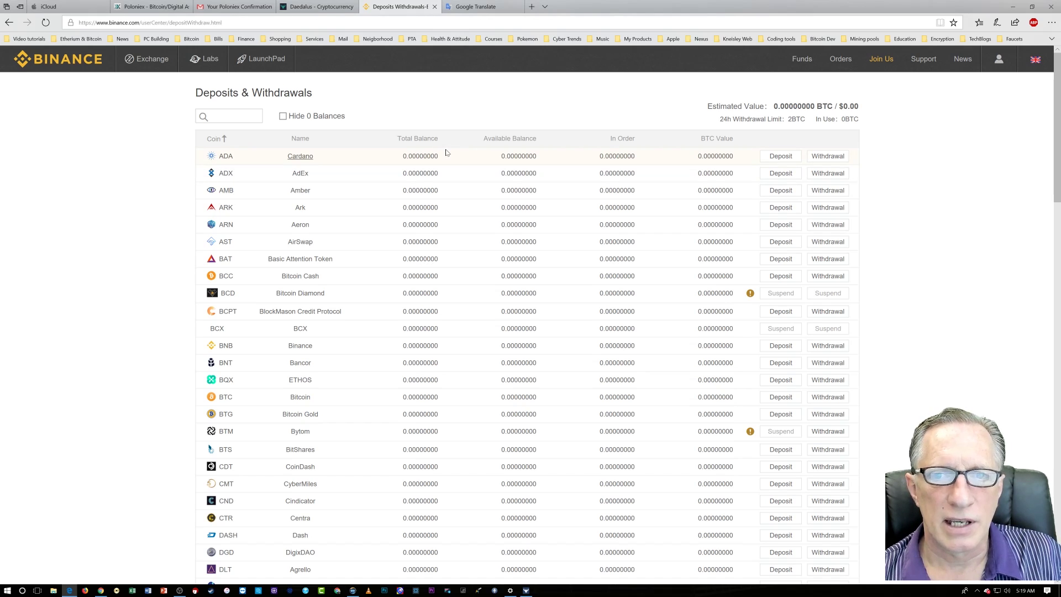
click(829, 157)
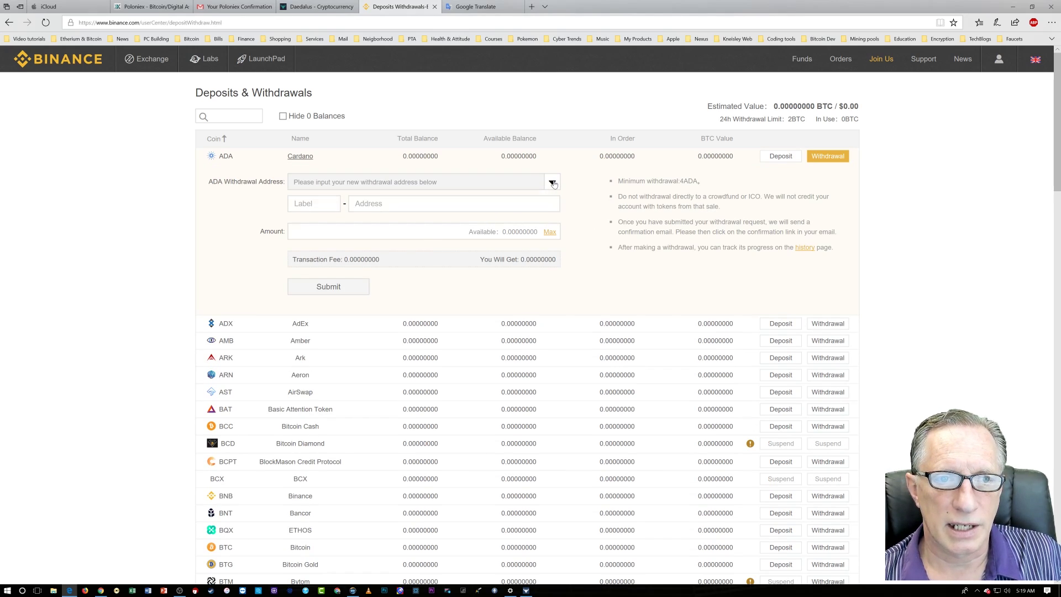
right_click(369, 204)
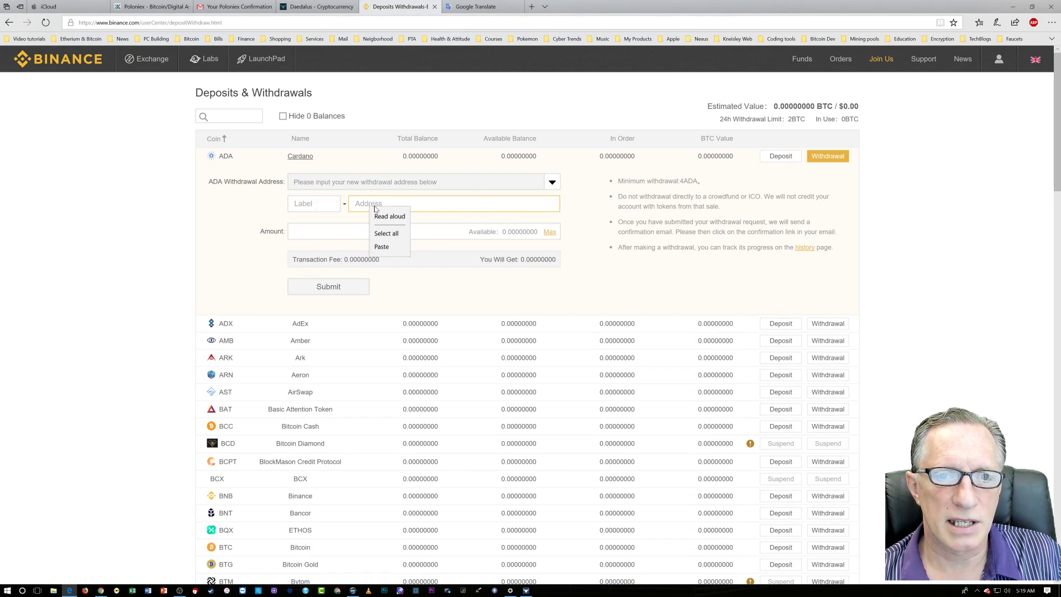
click(381, 246)
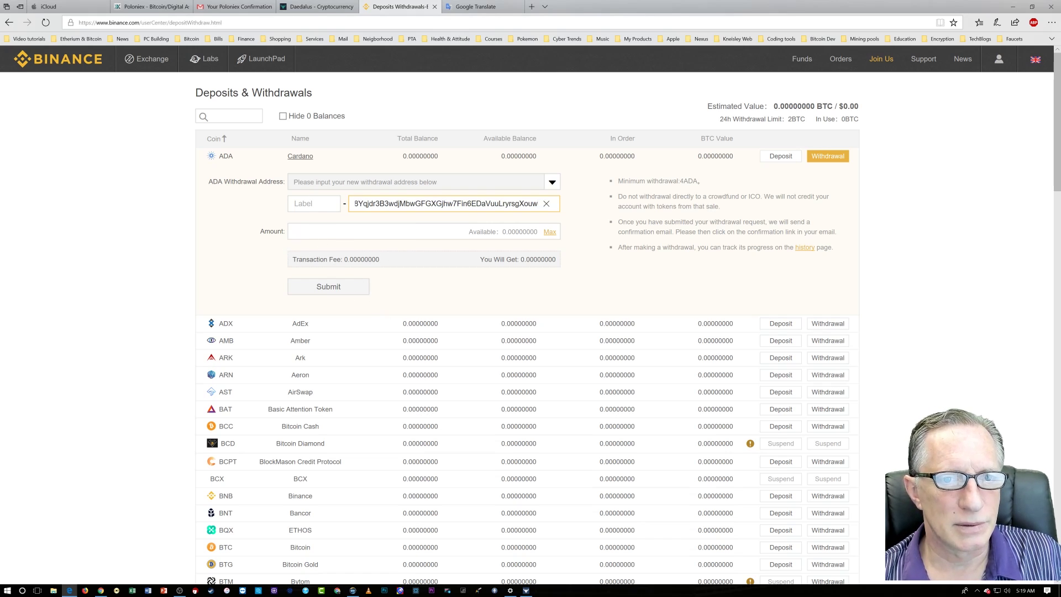
click(294, 231)
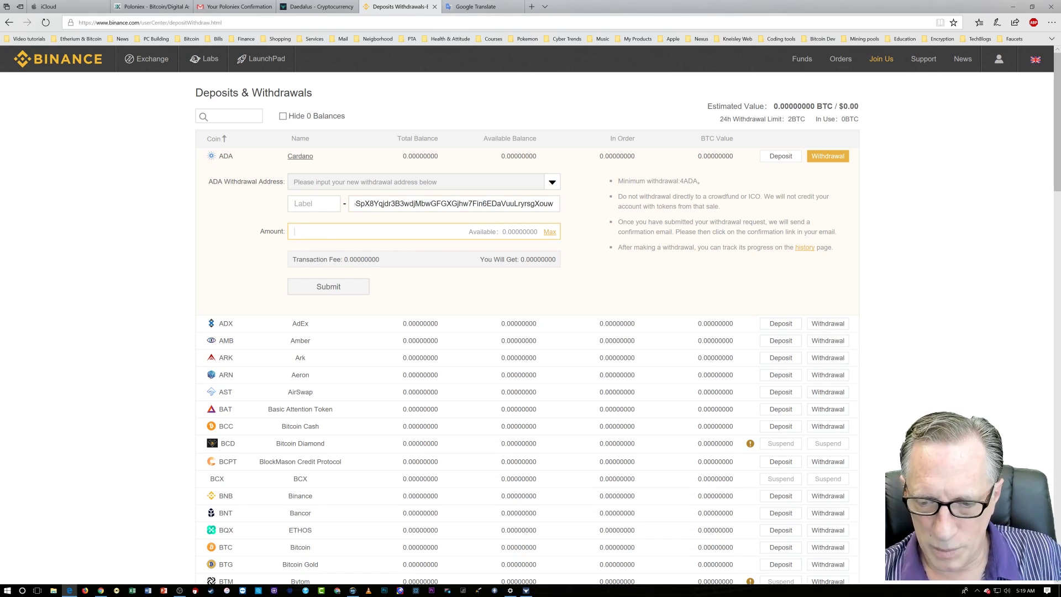
text(100)
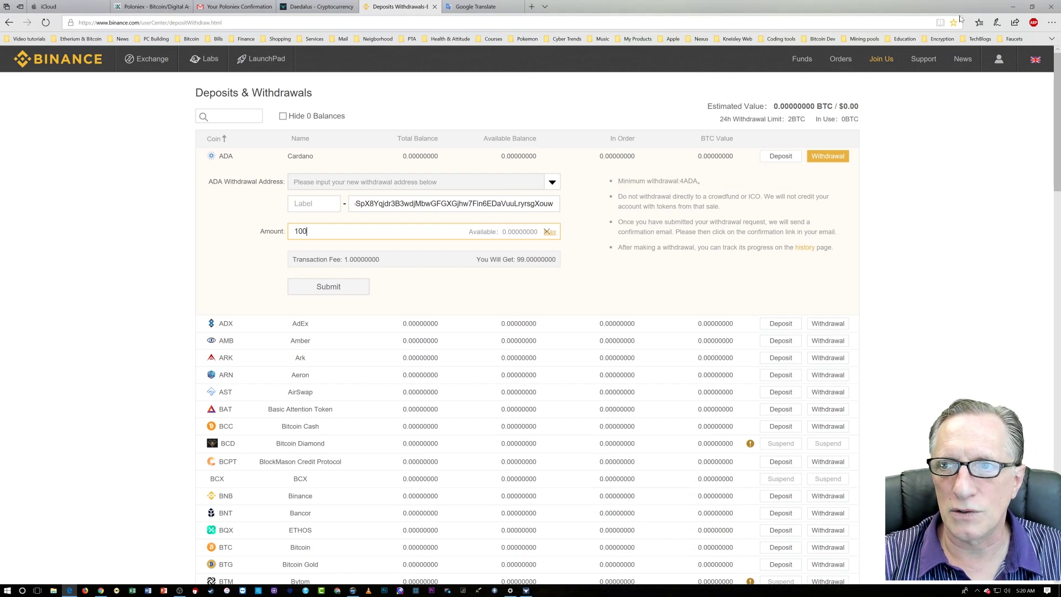
Step: Show the Storage Wallet's 99.800000 ADA balance and received transaction, closing the remote window behind it
click(1011, 6)
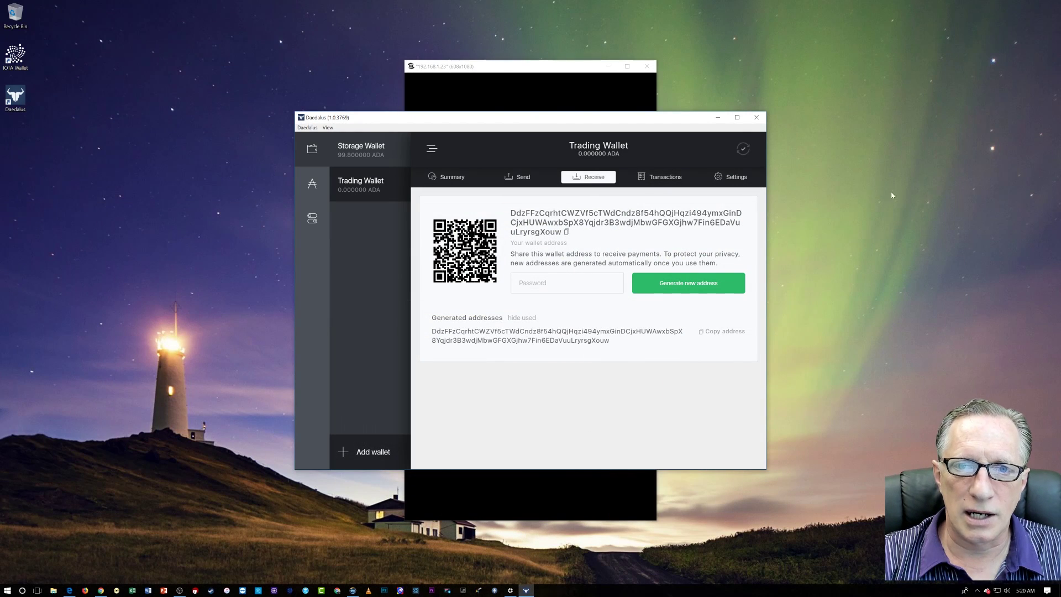
click(364, 153)
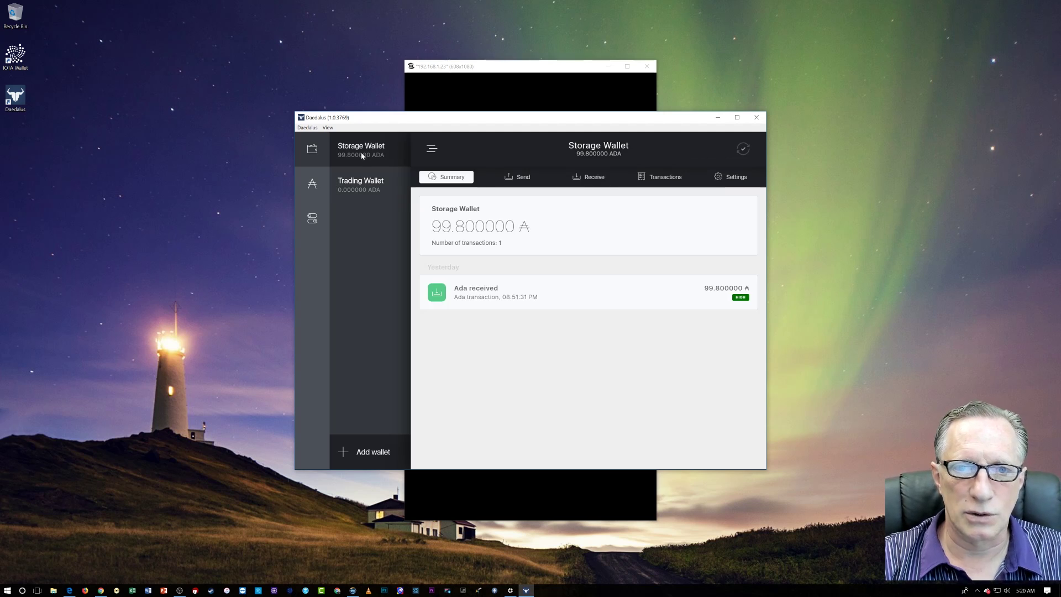
click(652, 65)
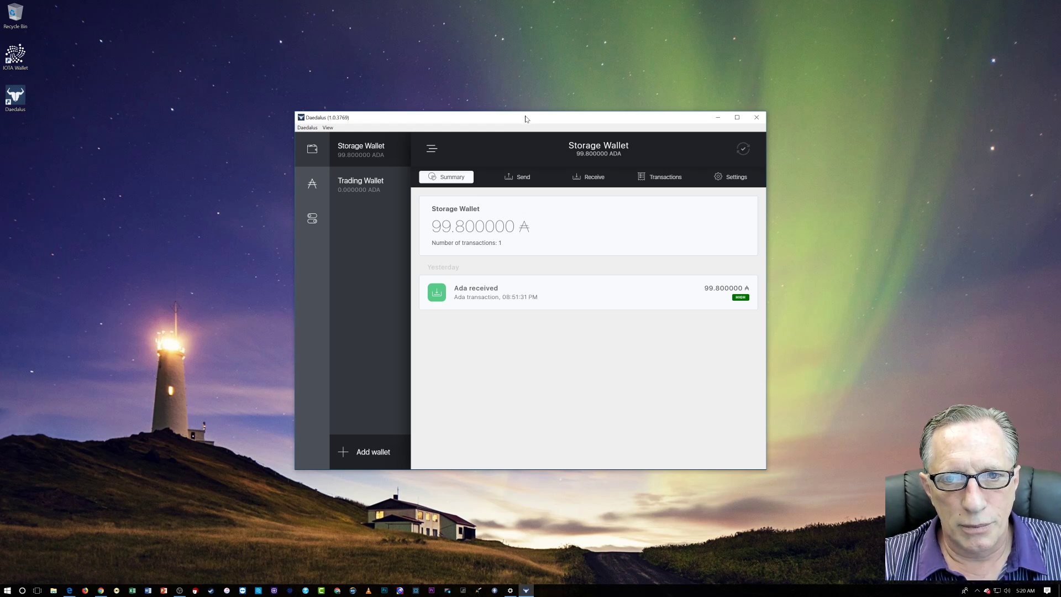
mouse_move(526, 118)
mouse_down()
mouse_move(533, 112)
mouse_move(534, 122)
mouse_up()
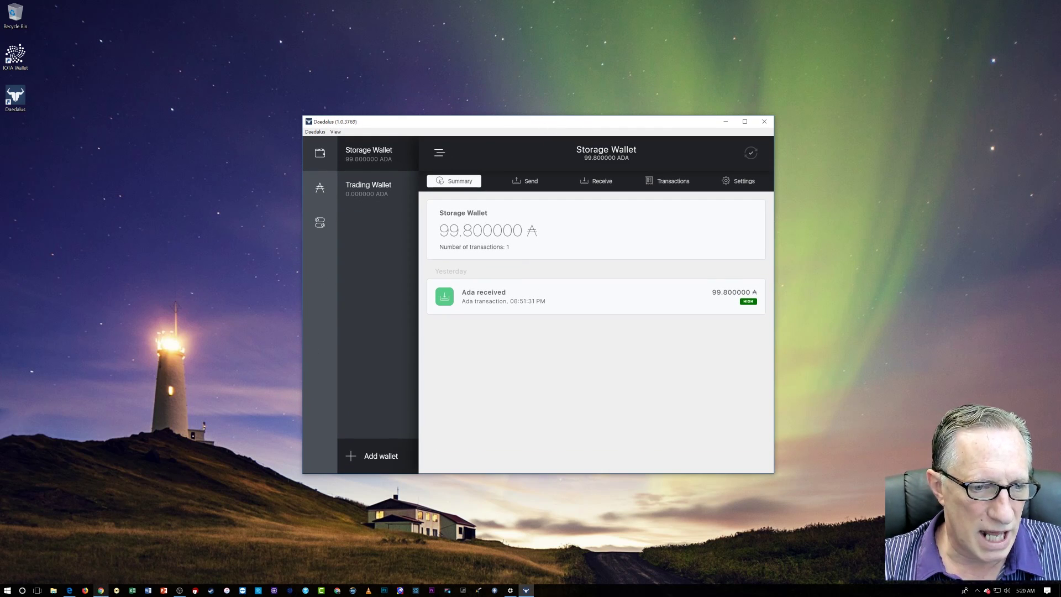
mouse_move(102, 593)
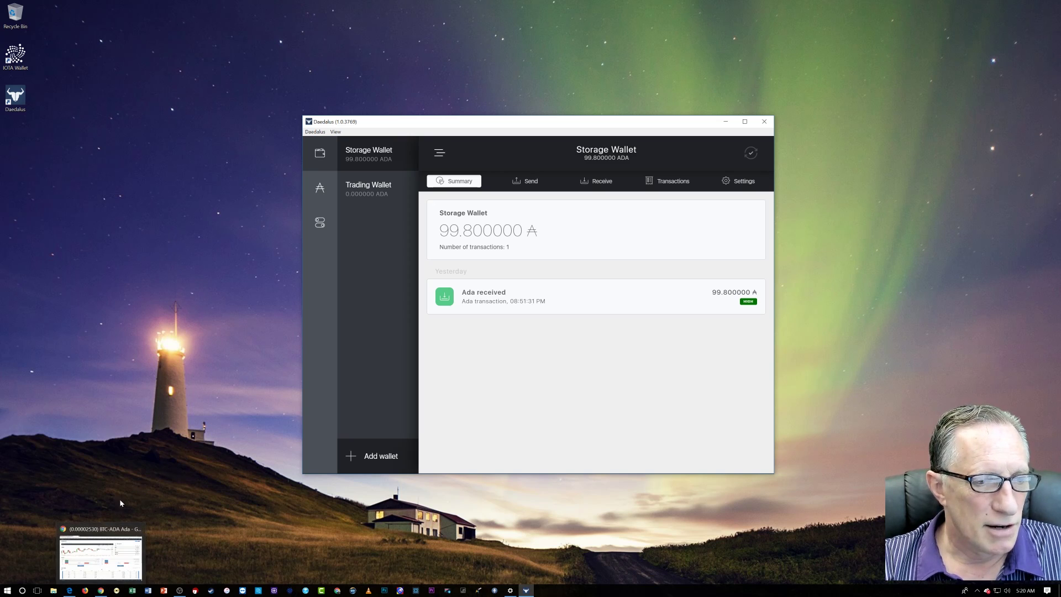
Step: In Bittrex wallet balances, locate the 12/17/2017 ADA withdrawal in the history
click(102, 593)
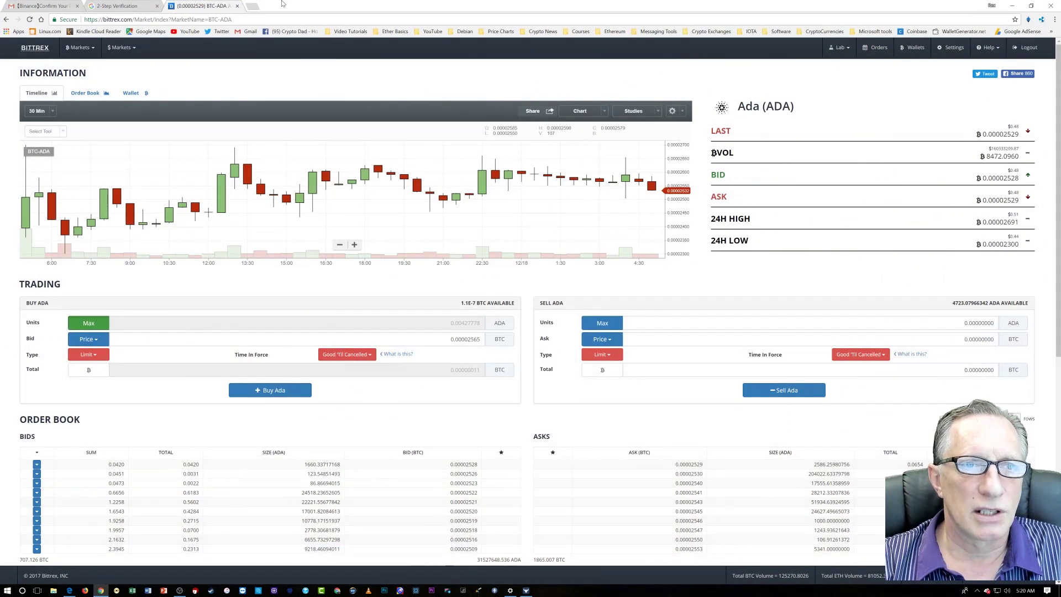
click(913, 48)
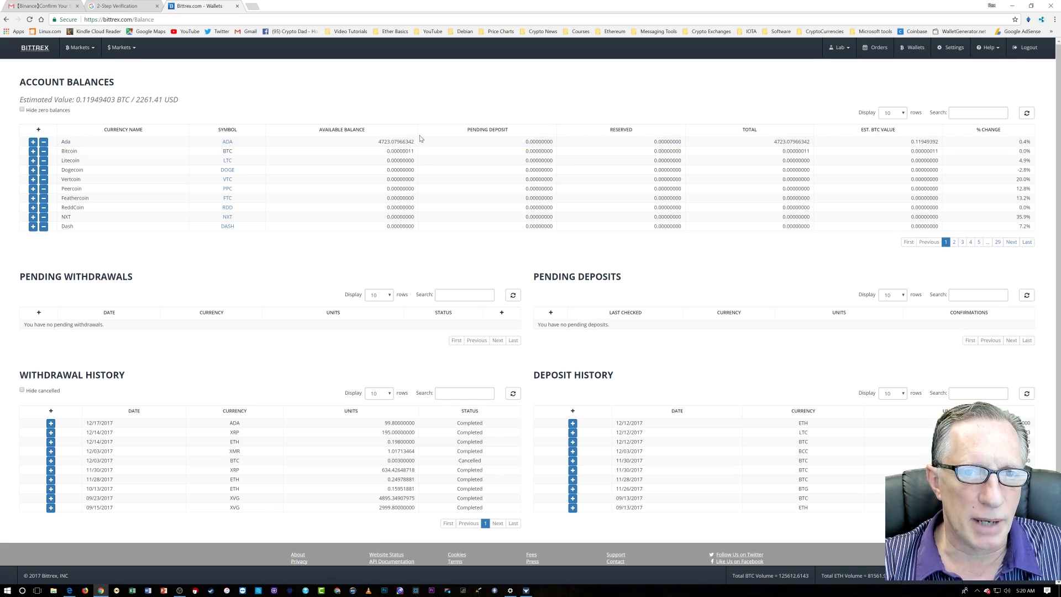
scroll(298, 323, down, 1)
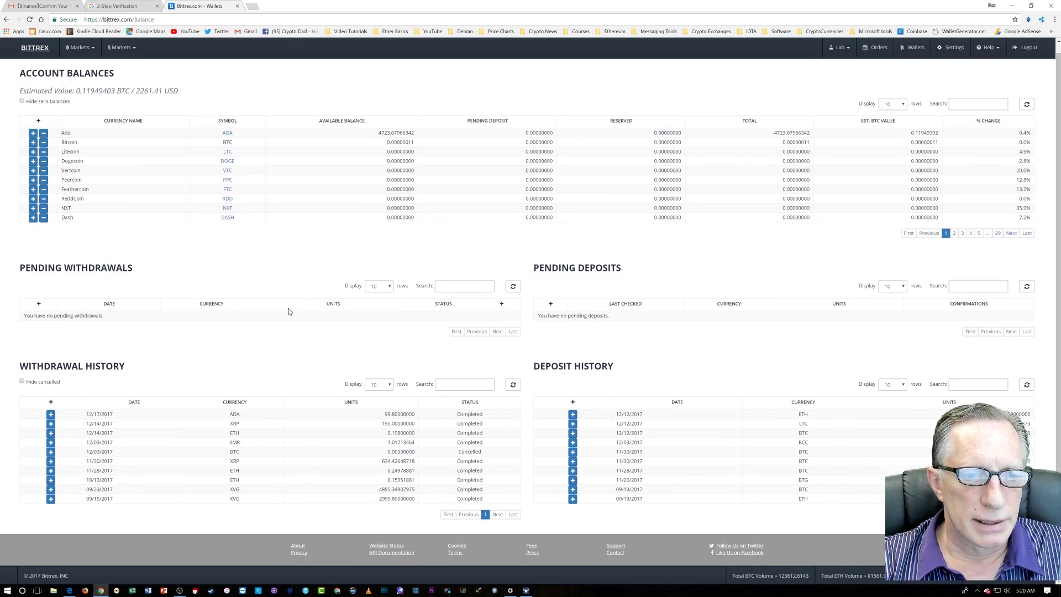
click(114, 414)
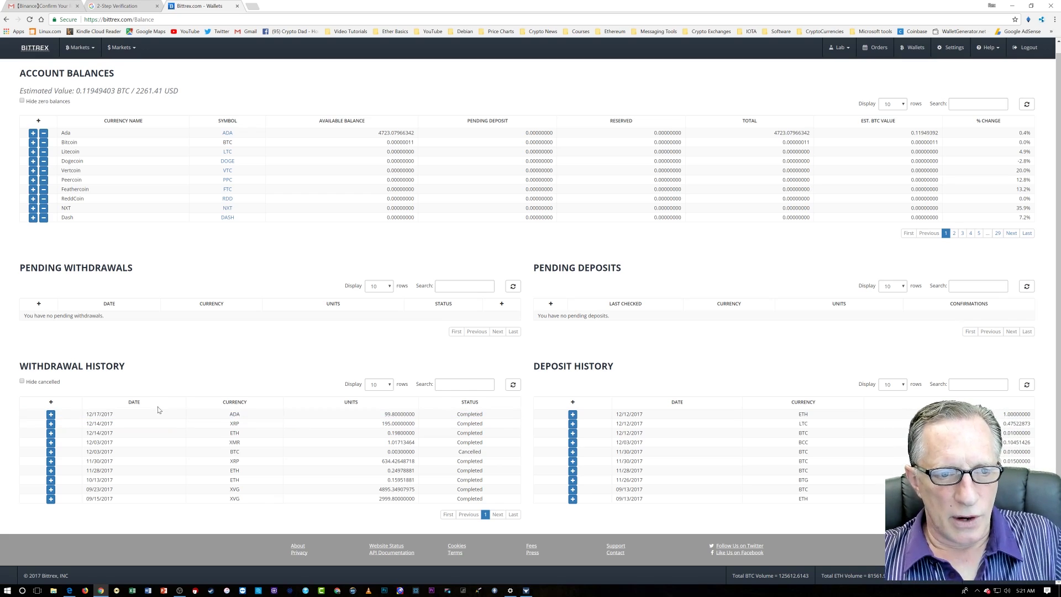
Step: Expand that withdrawal, copy its destination address, and bring Daedalus forward
click(51, 413)
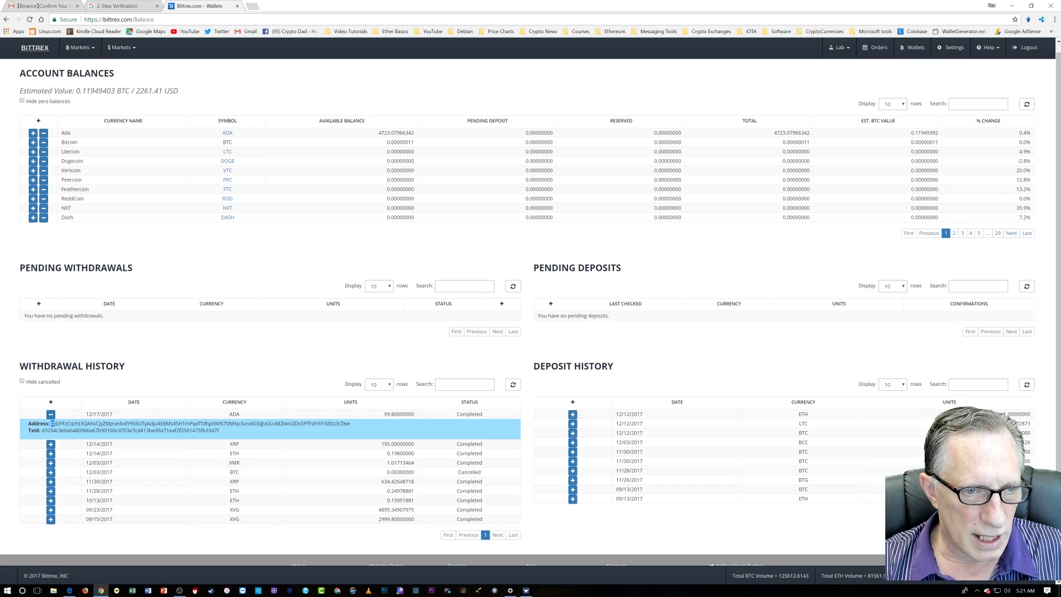
drag(51, 423, 353, 424)
right_click(344, 425)
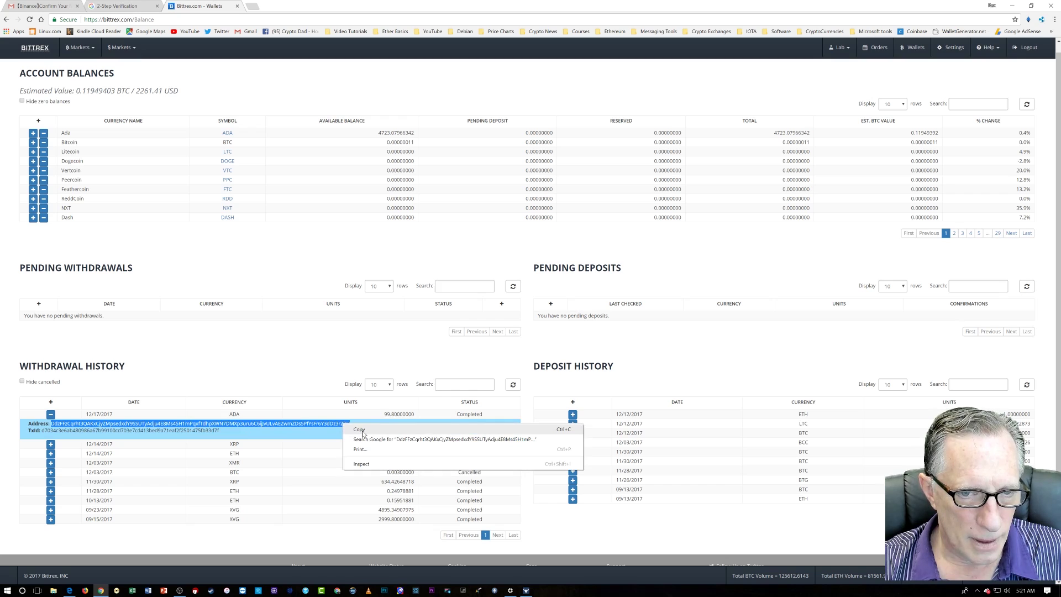
click(360, 429)
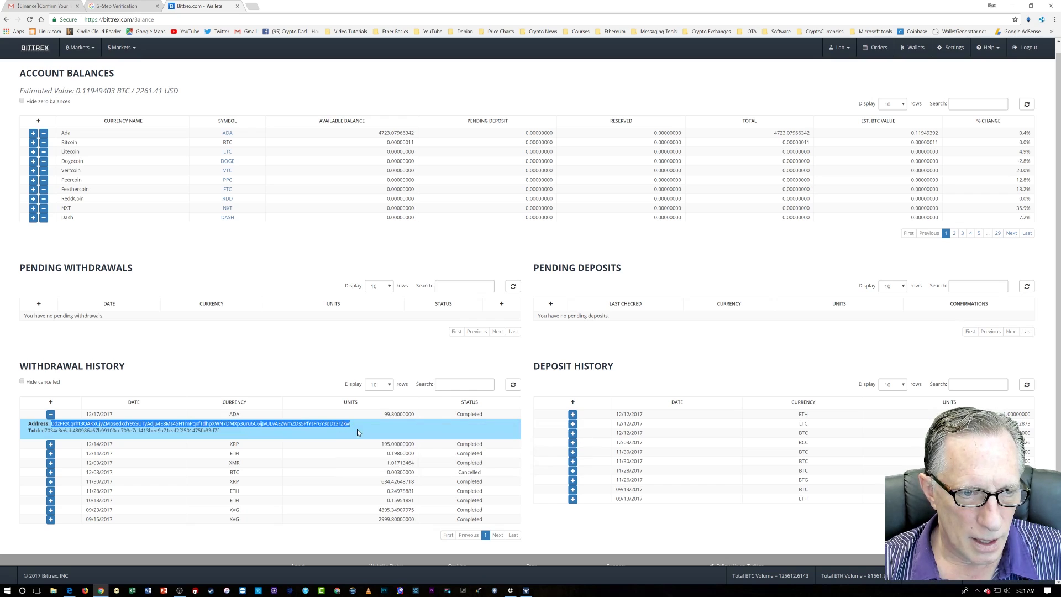
click(526, 591)
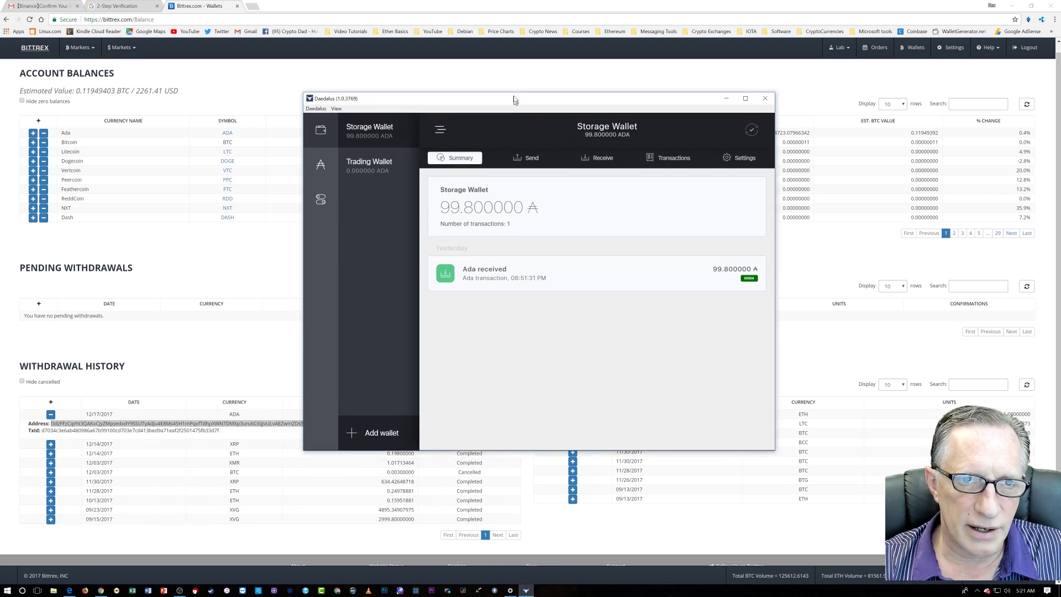
Step: Move the Daedalus window up-left and display the Storage Wallet's receive address and QR code
drag(513, 96, 491, 62)
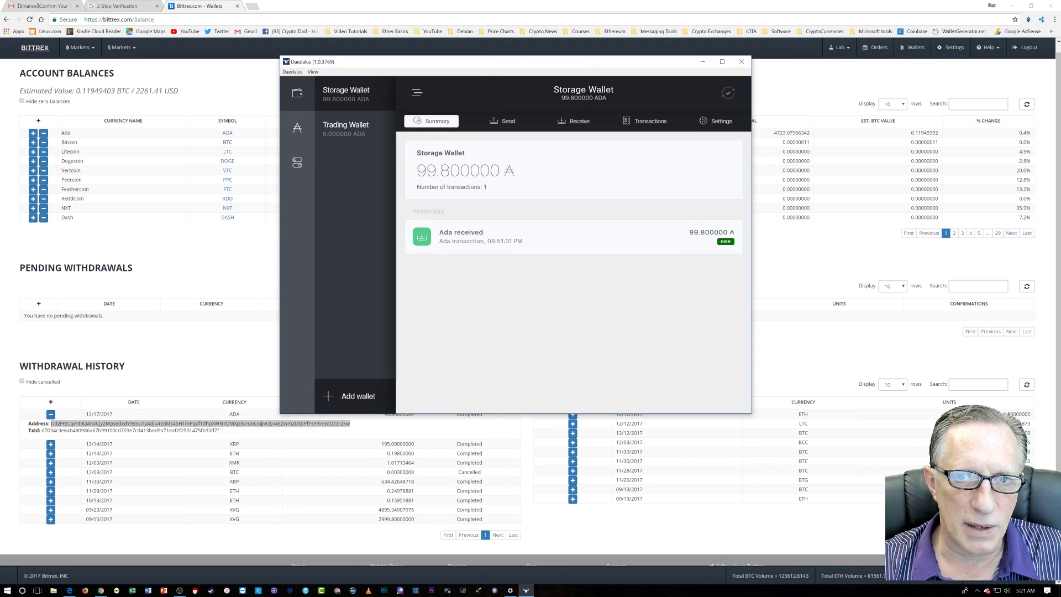
click(587, 122)
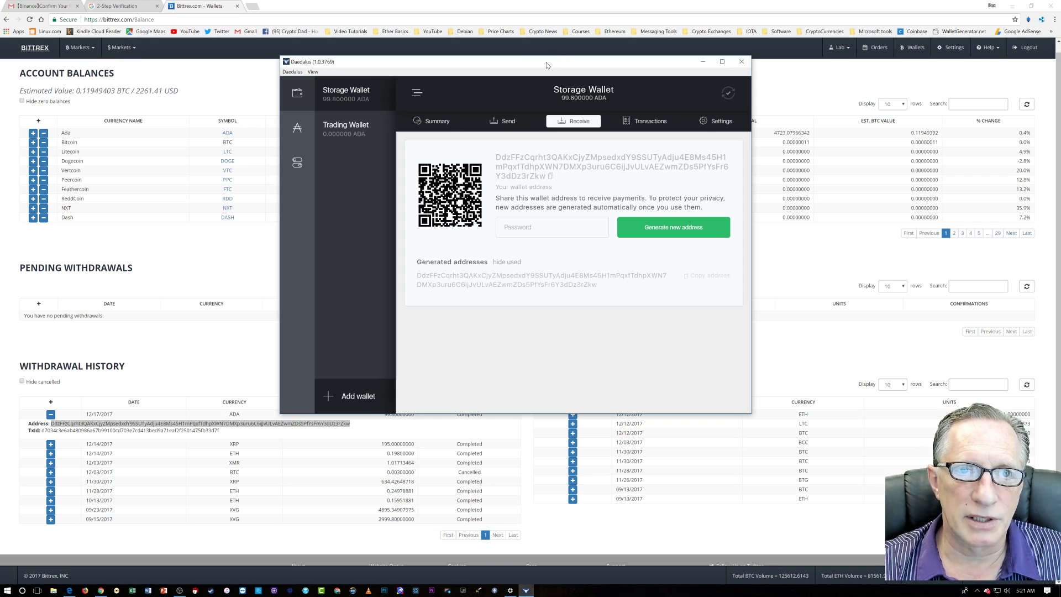
Step: Search the web for cardano in a new tab and open the Cardano Hub site
click(254, 6)
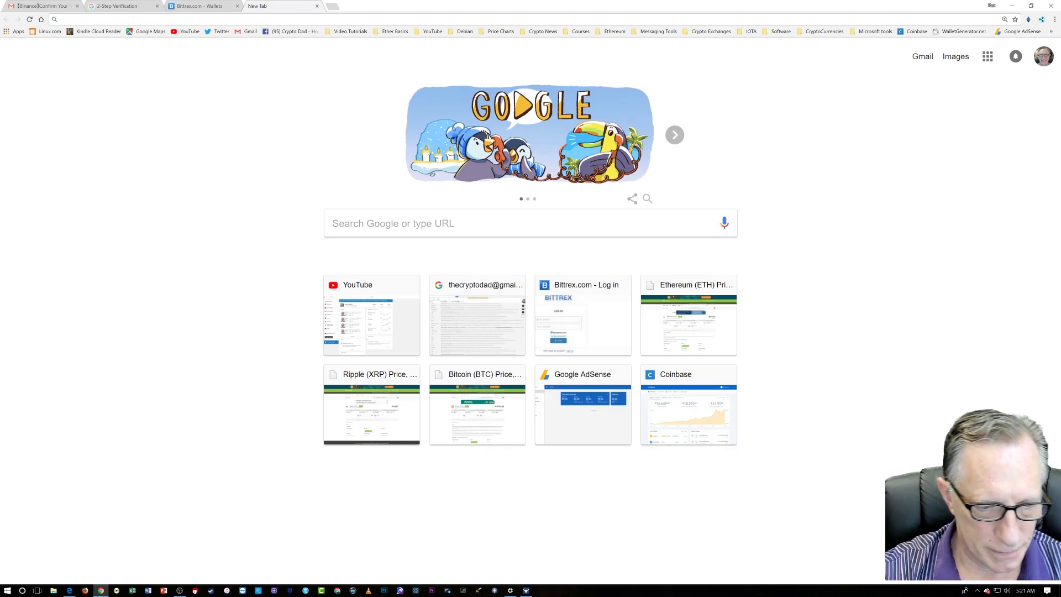
text(cardaon)
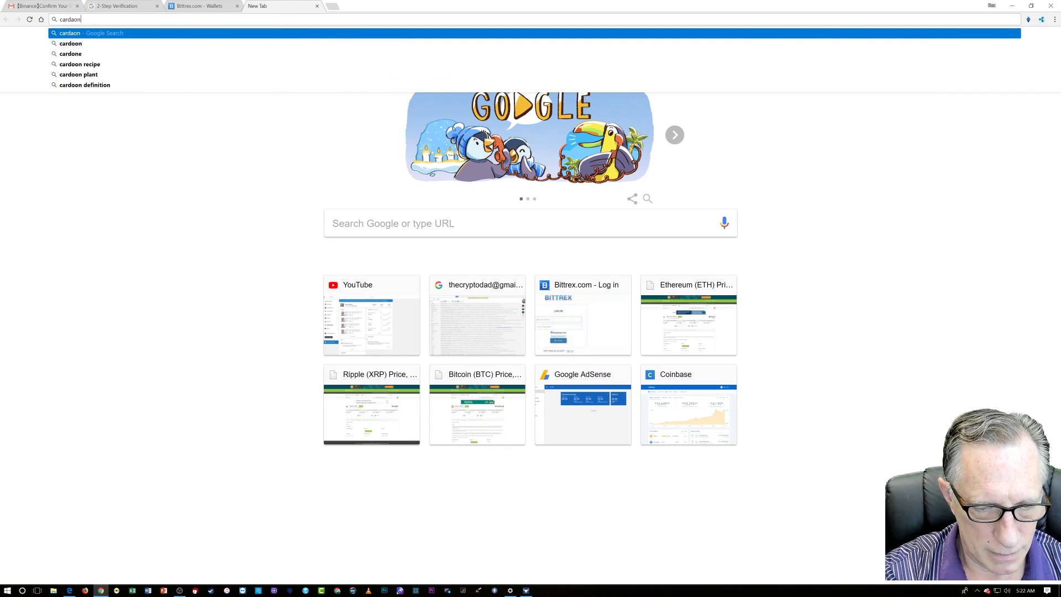
text(o)
key(Return)
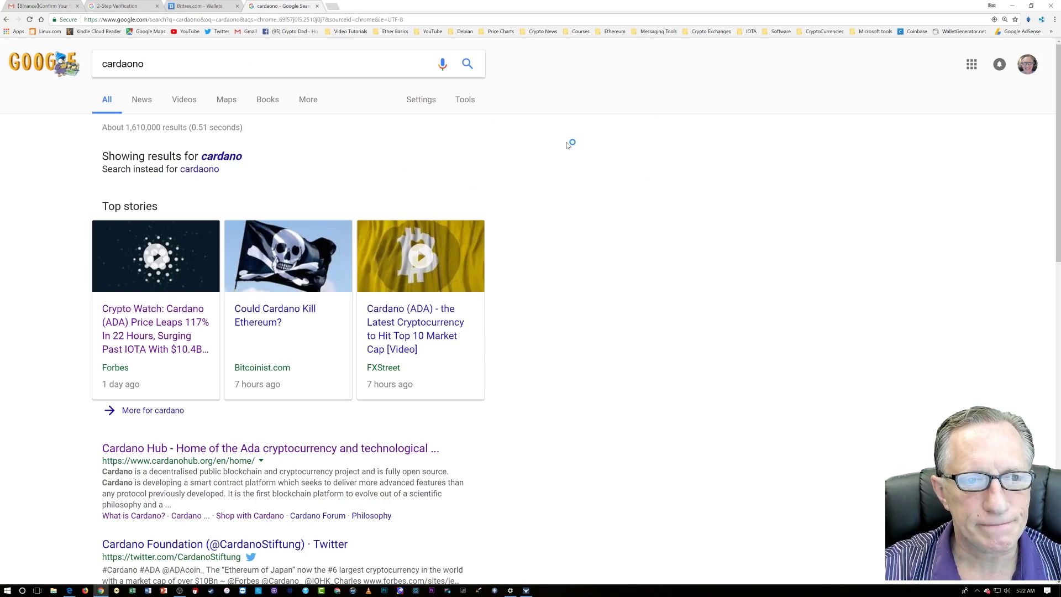
click(344, 452)
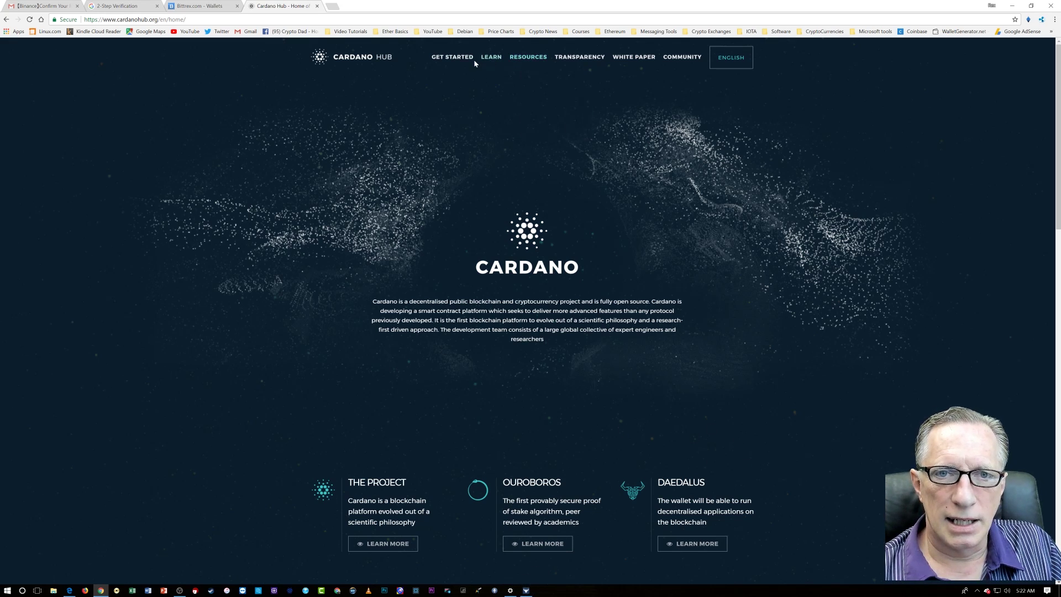
Step: Go through Resources > Block Explorer on to the Cardano Blockchain Explorer
mouse_move(493, 61)
mouse_move(459, 61)
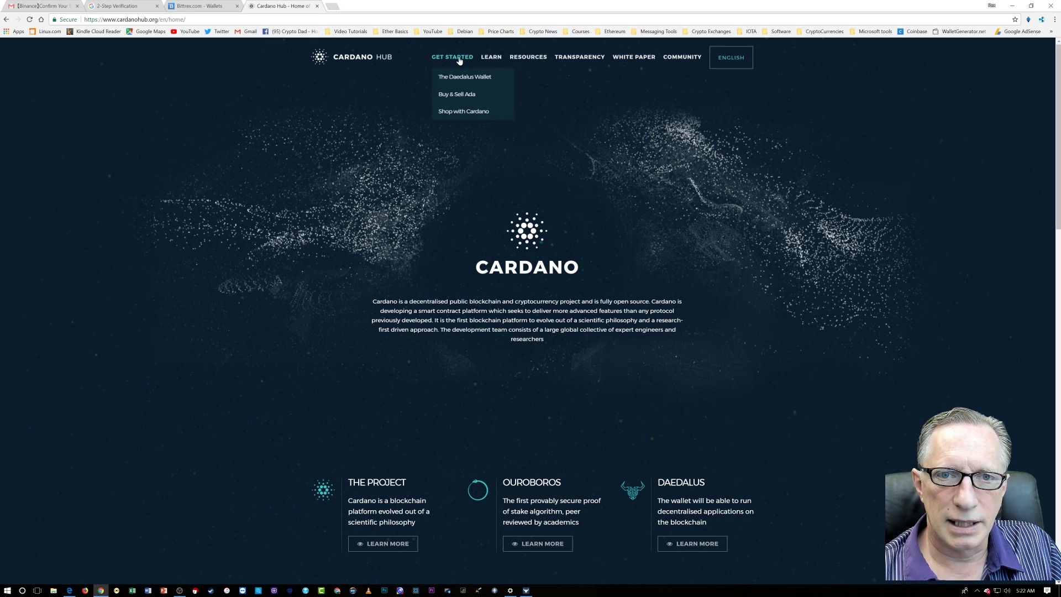
mouse_move(528, 59)
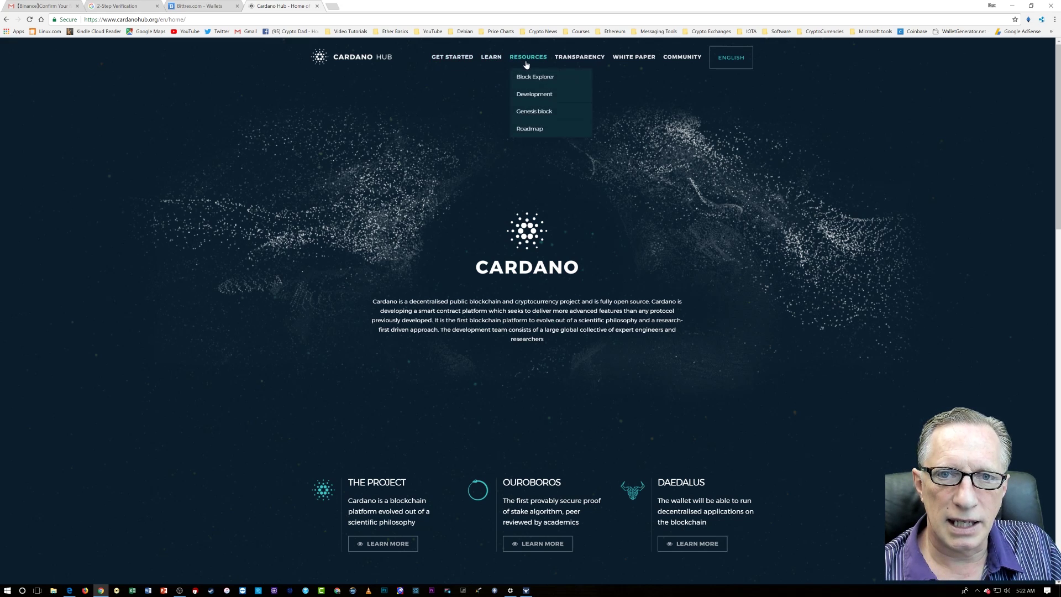
click(534, 77)
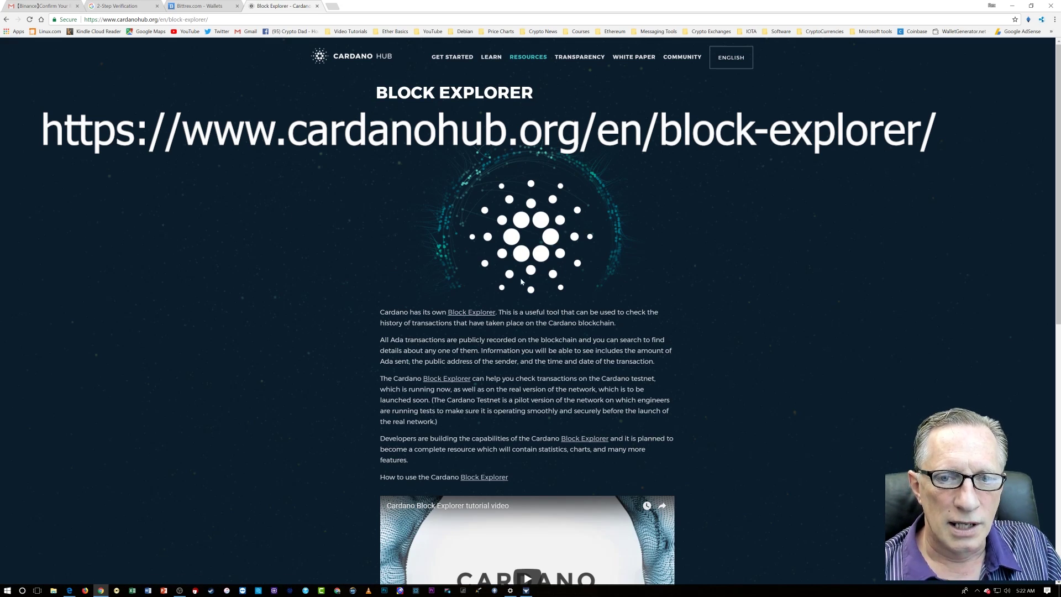
click(480, 315)
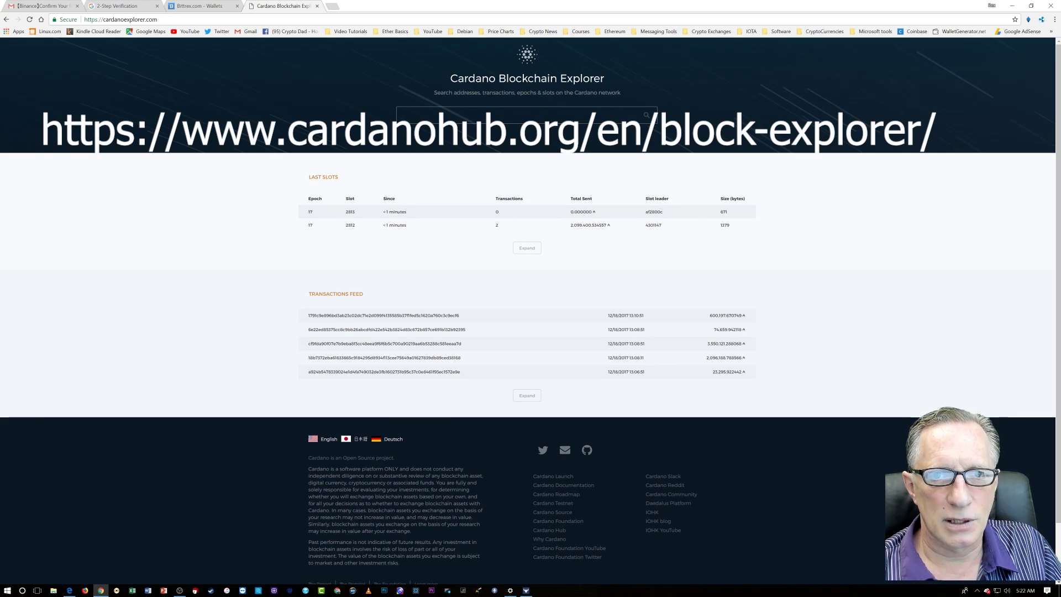
Step: Search the explorer for the pasted withdrawal address, showing 1 transaction and a 99.8 ADA balance
right_click(420, 116)
click(452, 166)
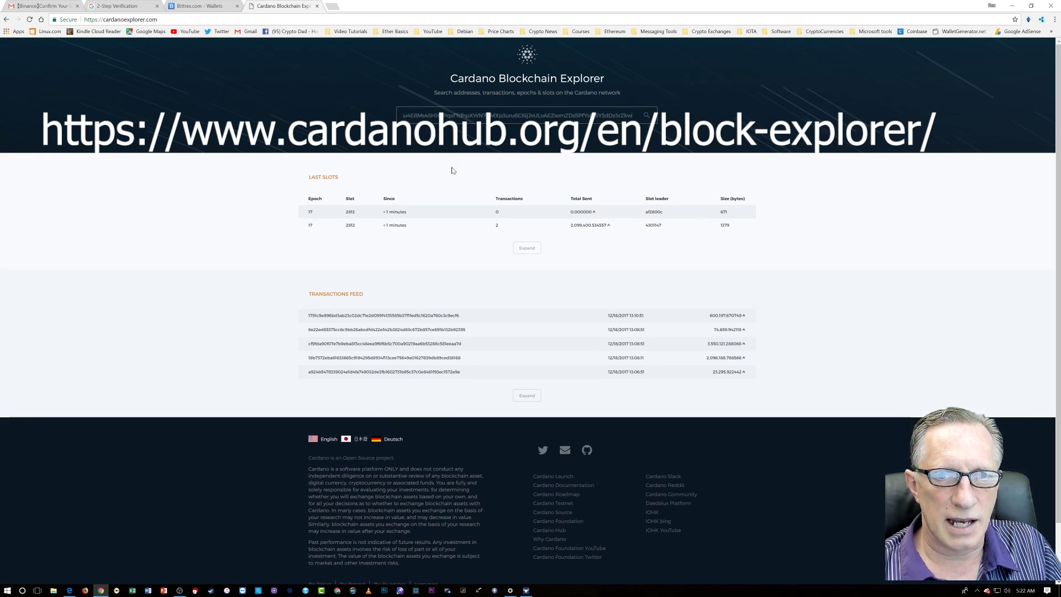
click(647, 115)
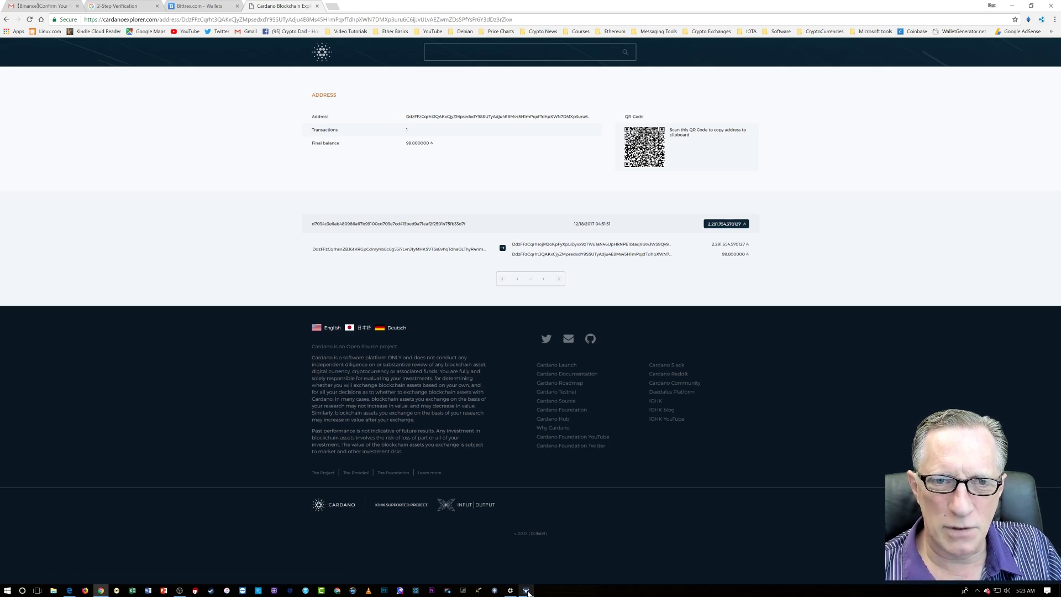
mouse_move(528, 592)
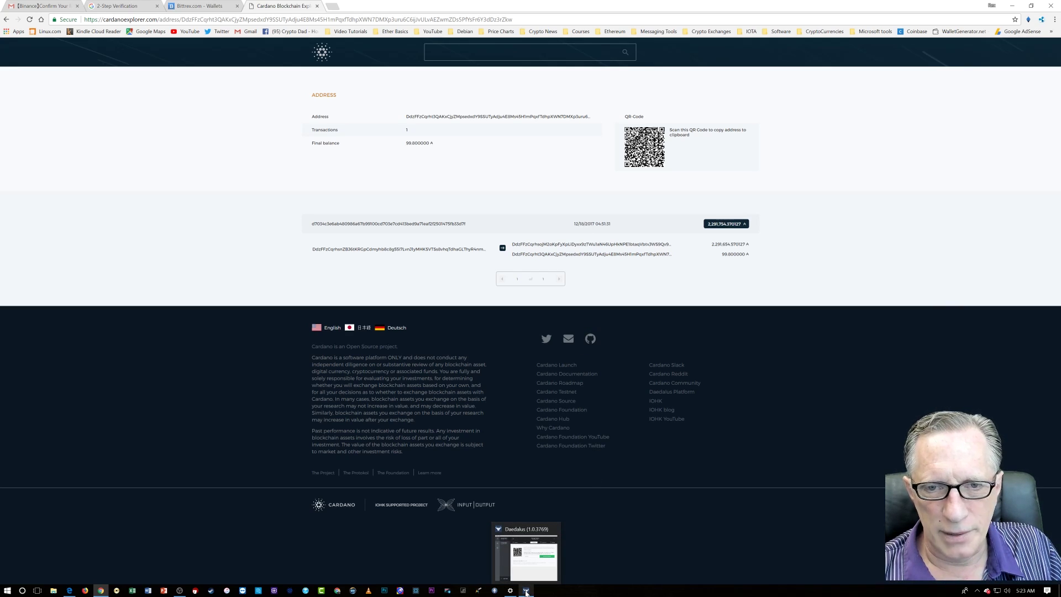
Step: Show the Daedalus Storage Wallet summary with the single 99.800000 ADA received transaction
click(526, 592)
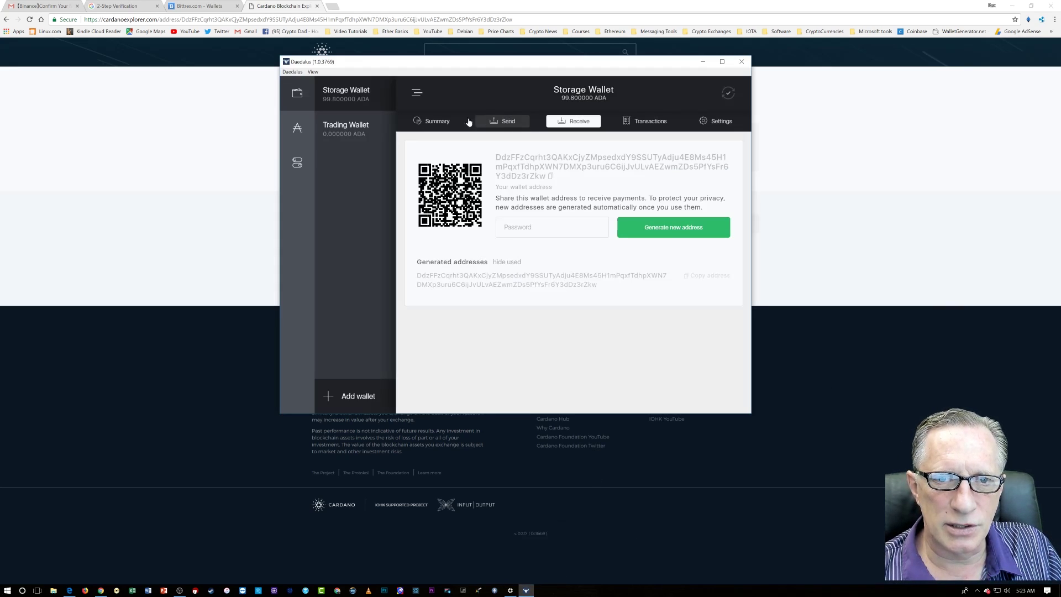
click(435, 121)
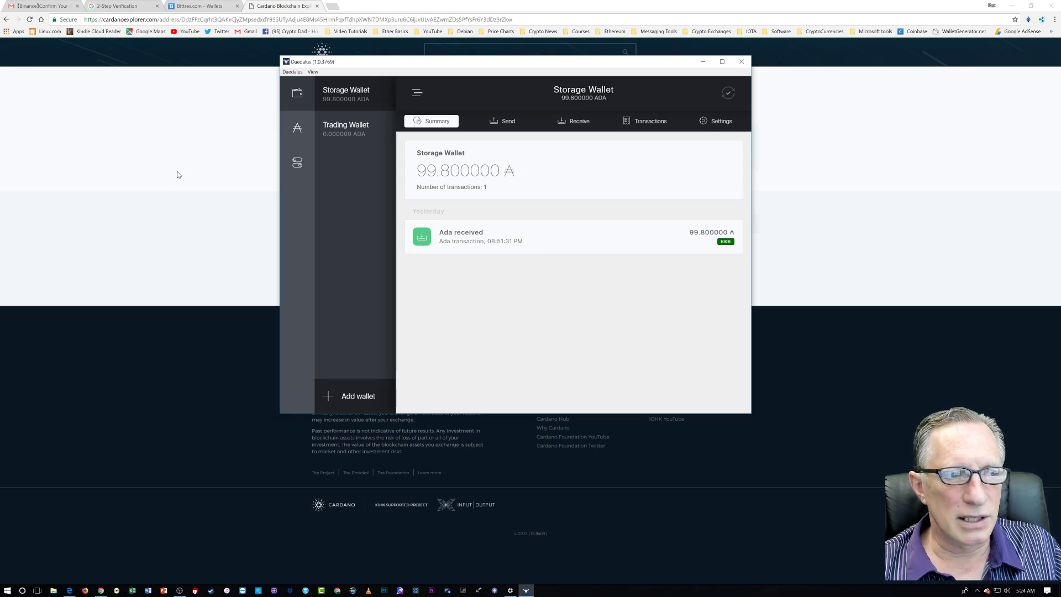
click(215, 8)
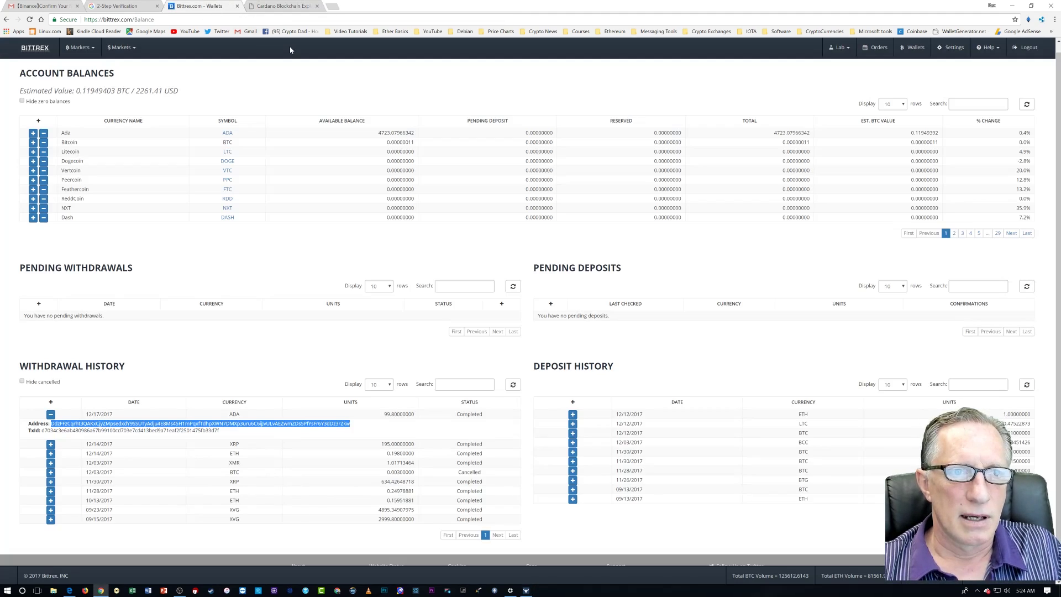